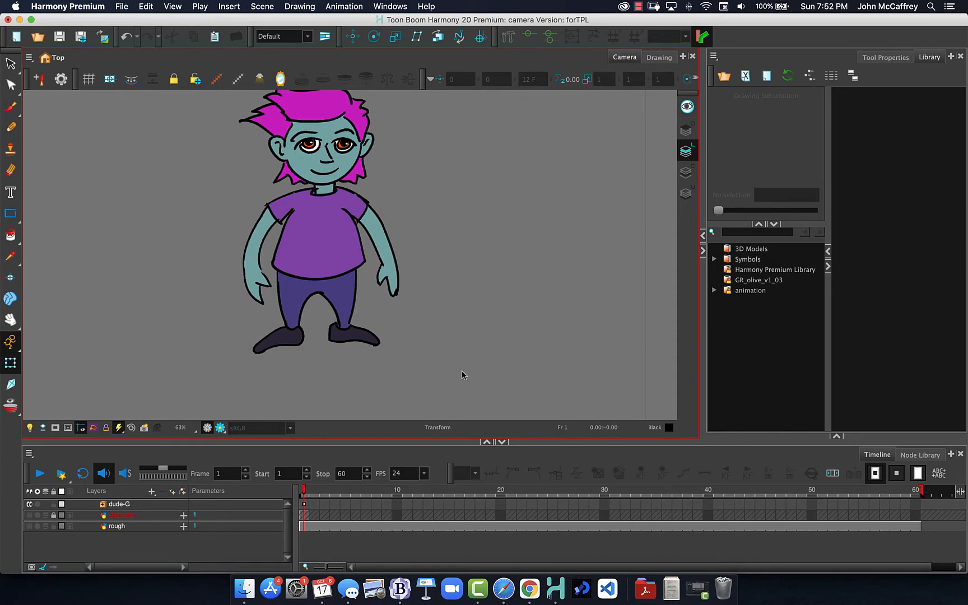
pyautogui.click(773, 322)
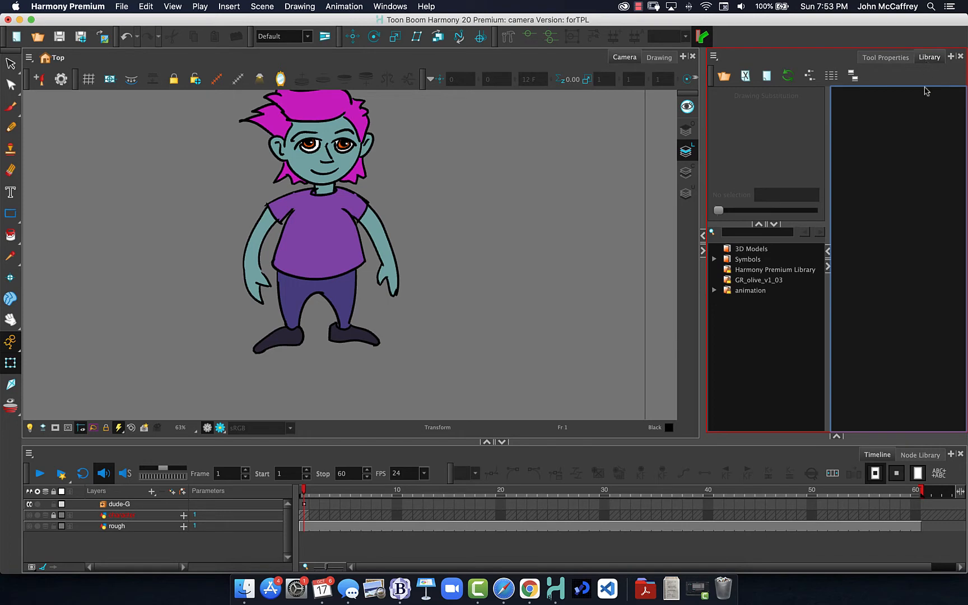
pyautogui.moveTo(838, 441); pyautogui.dragTo(835, 148)
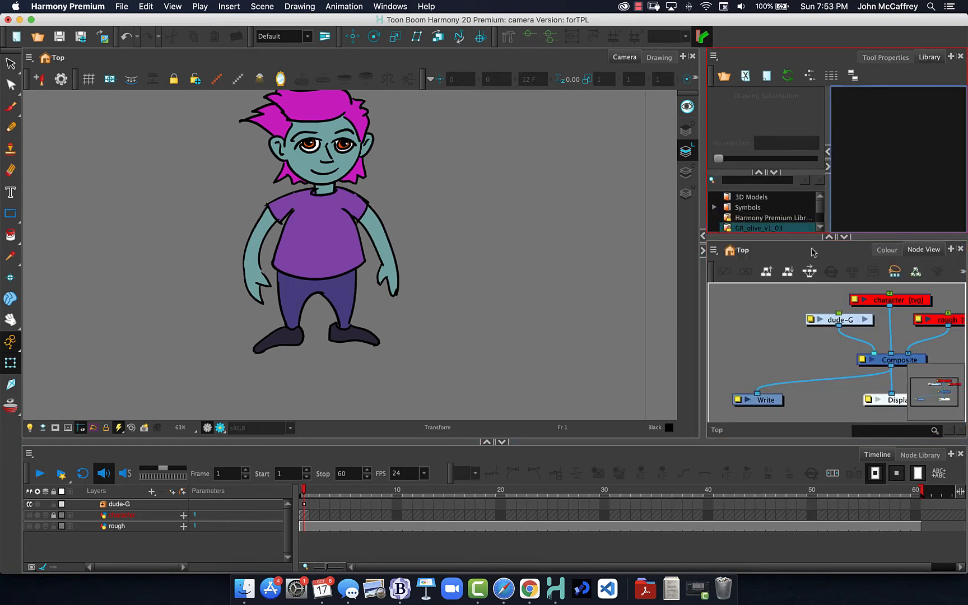
pyautogui.click(844, 237)
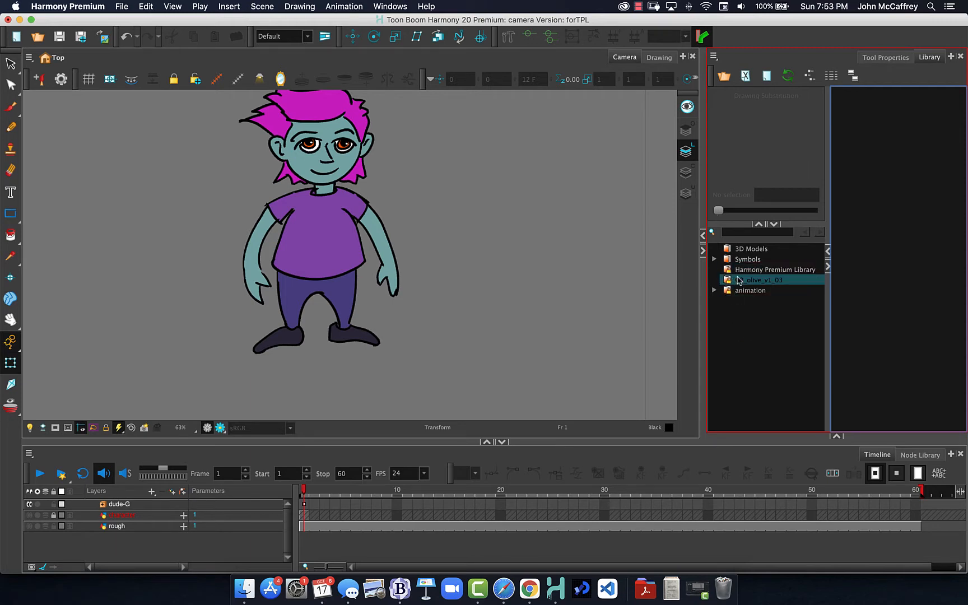
# - Create a folder named characters inside the animation folder and open it as a library
pyautogui.click(753, 329)
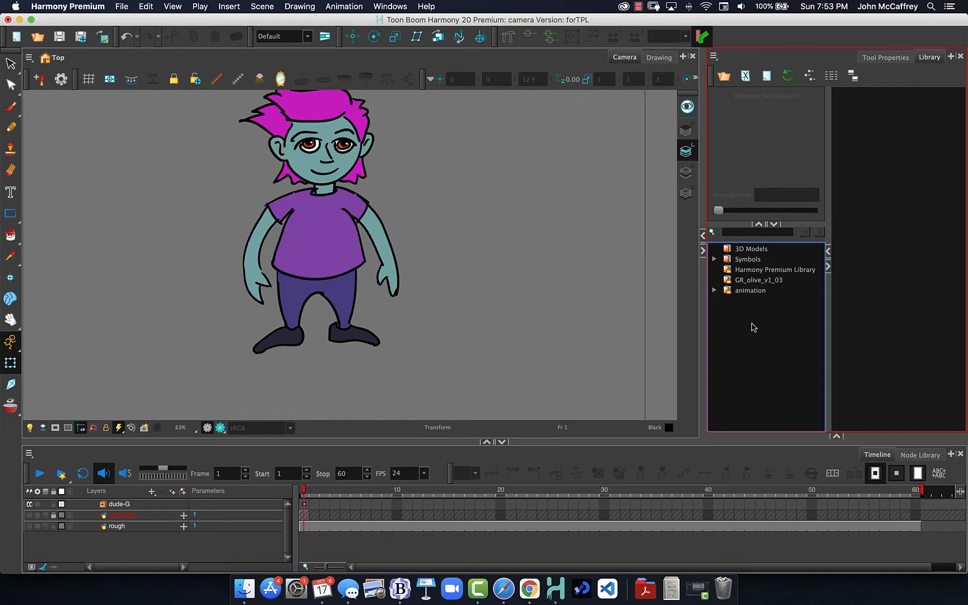
pyautogui.rightClick(753, 327)
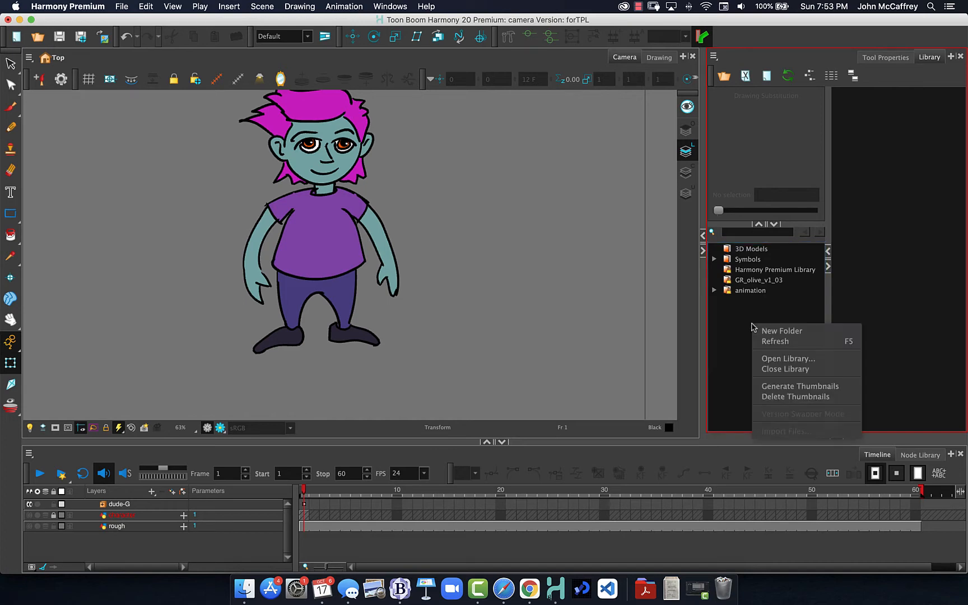
pyautogui.click(774, 360)
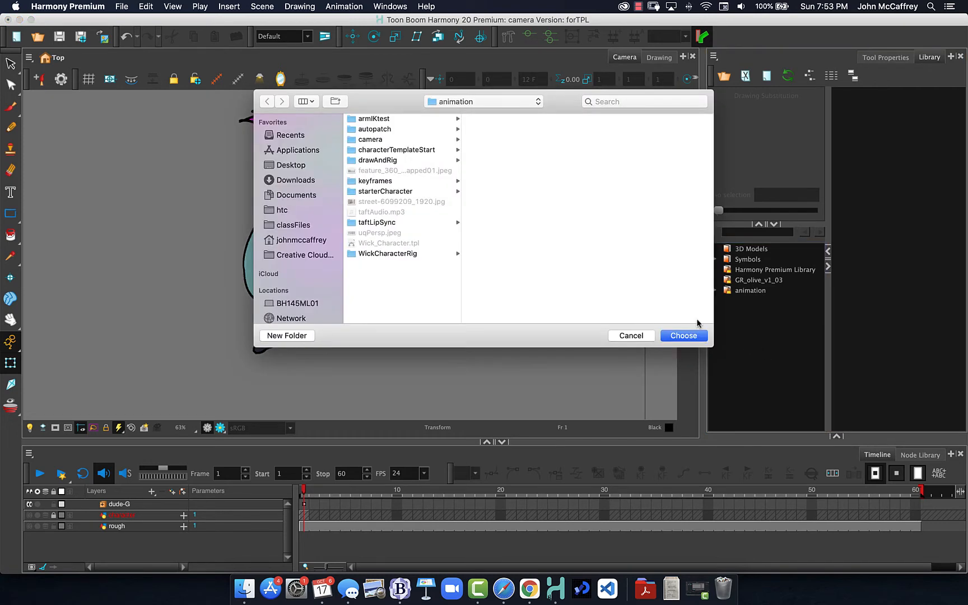
pyautogui.click(464, 102)
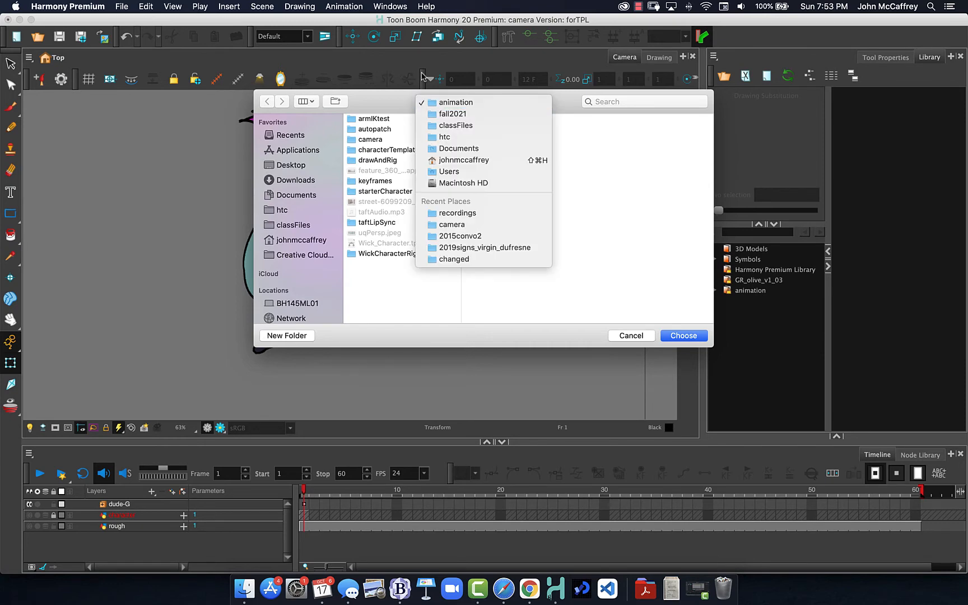
pyautogui.click(455, 102)
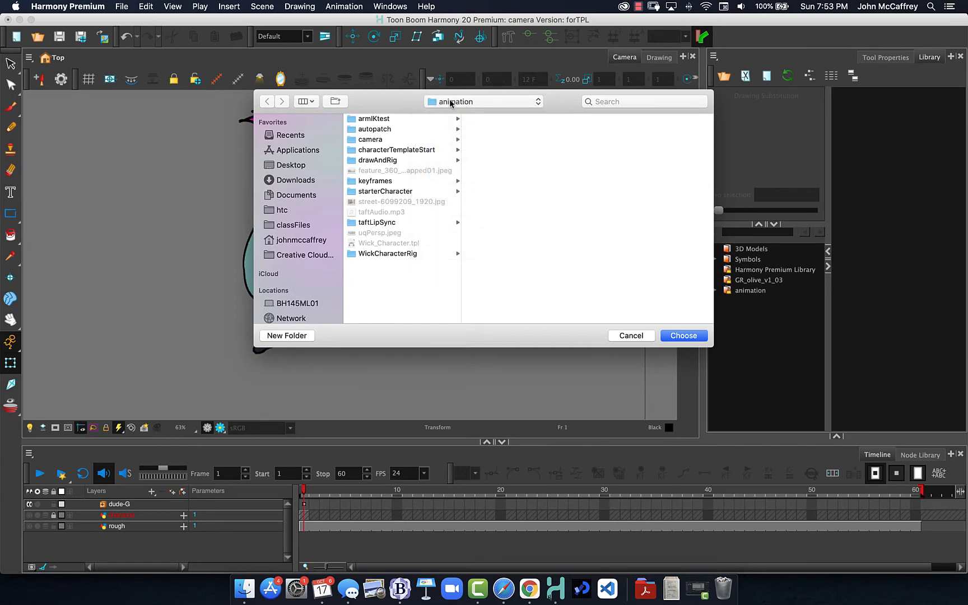
pyautogui.click(296, 339)
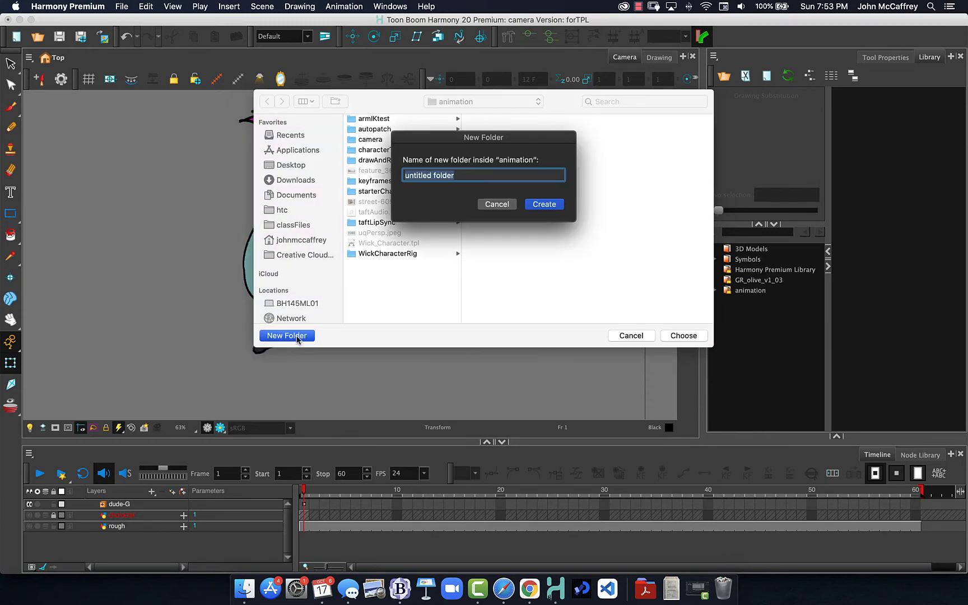
pyautogui.write('characters')
pyautogui.press('Return')
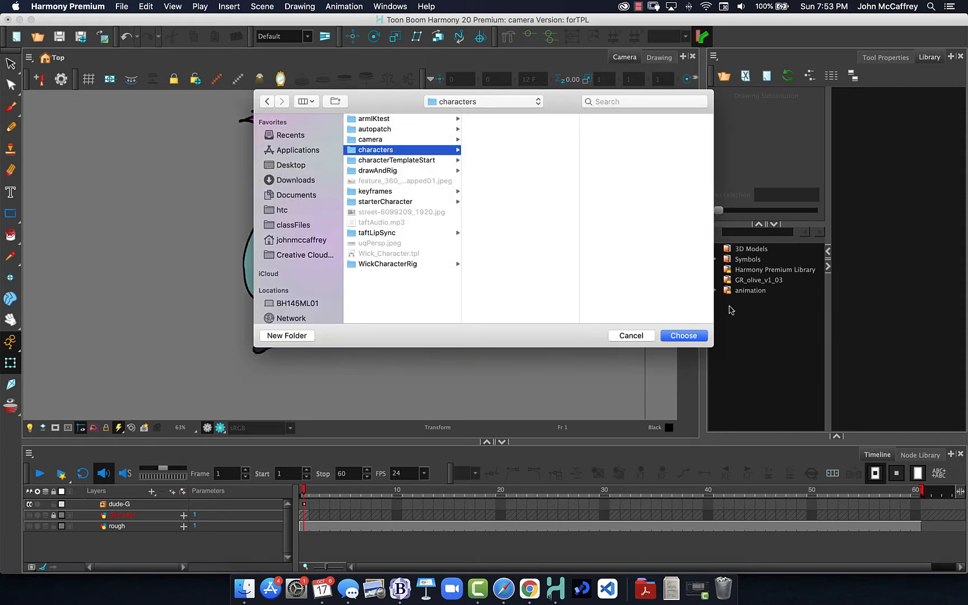
pyautogui.click(682, 336)
# - Give the characters library the right to modify
pyautogui.click(713, 303)
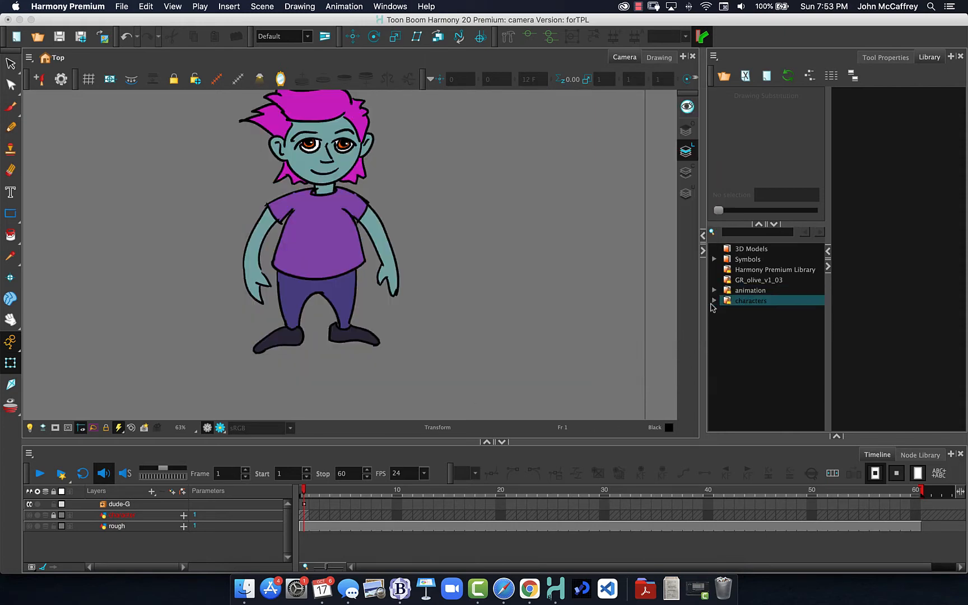
pyautogui.rightClick(747, 304)
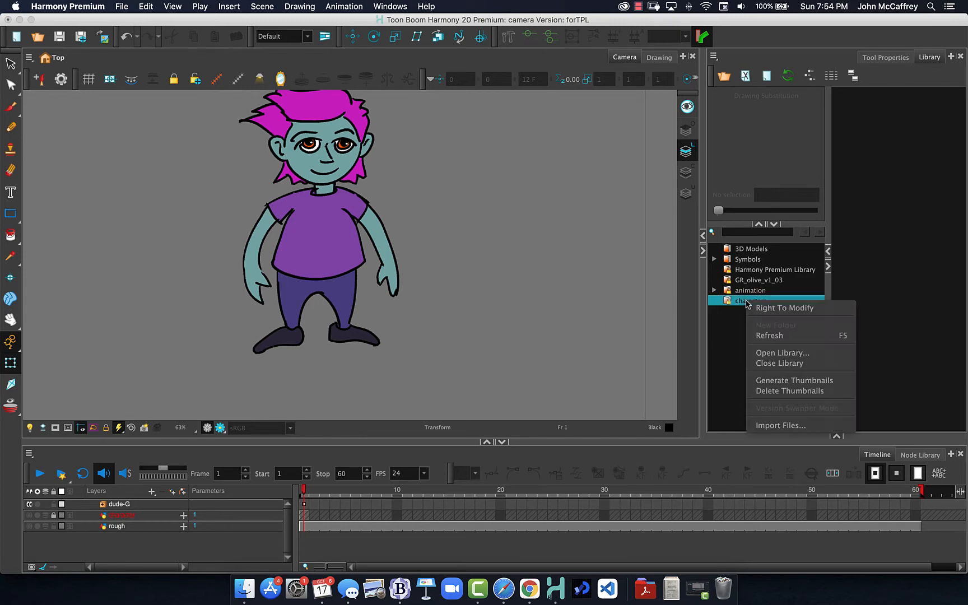
pyautogui.click(820, 307)
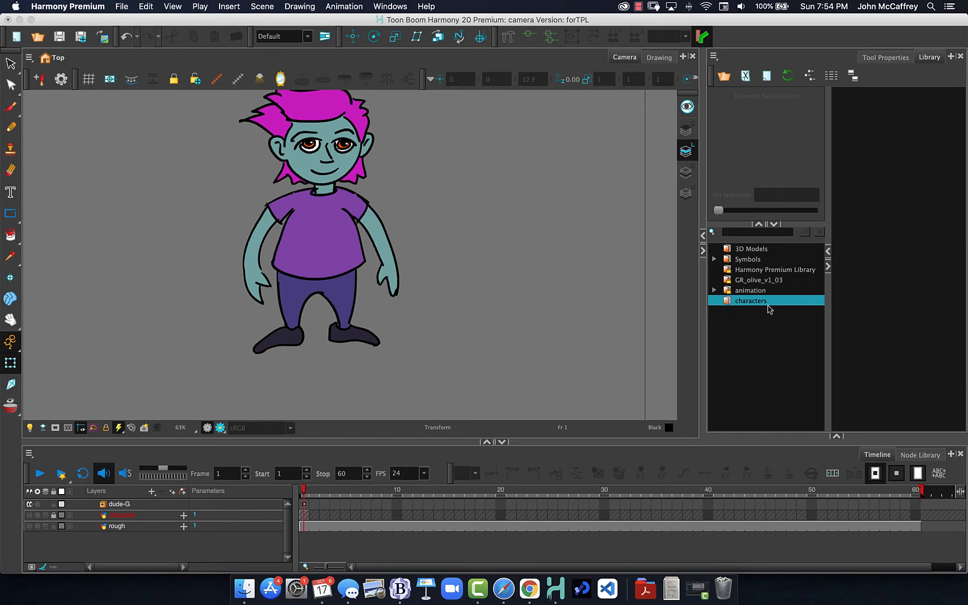
# - Examine the node network inside the dude-G group, including its head, torso, arm and leg sections, and return to the top level
pyautogui.click(836, 437)
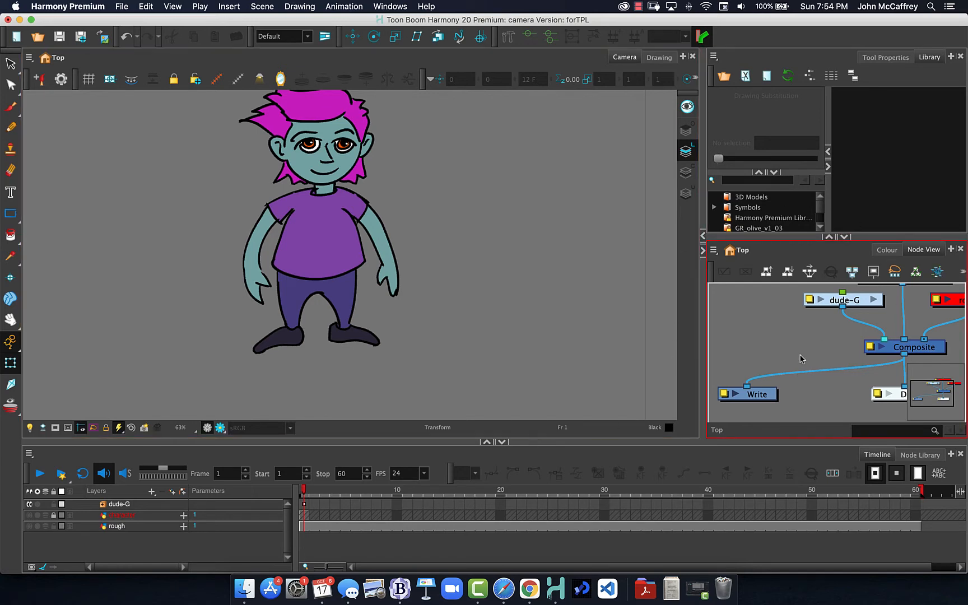
pyautogui.click(874, 301)
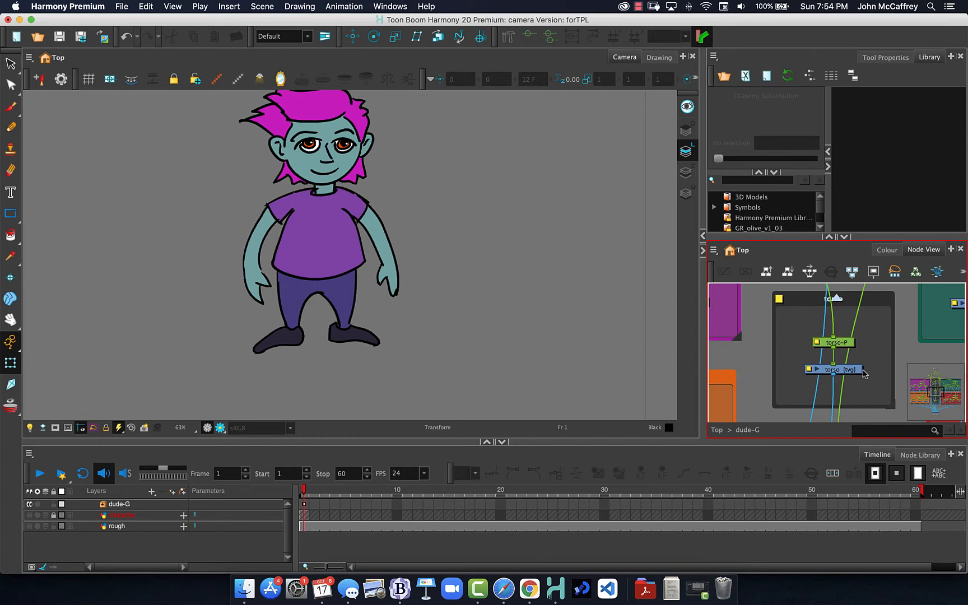
pyautogui.scroll(-3, 853, 358)
pyautogui.scroll(-3, 854, 358)
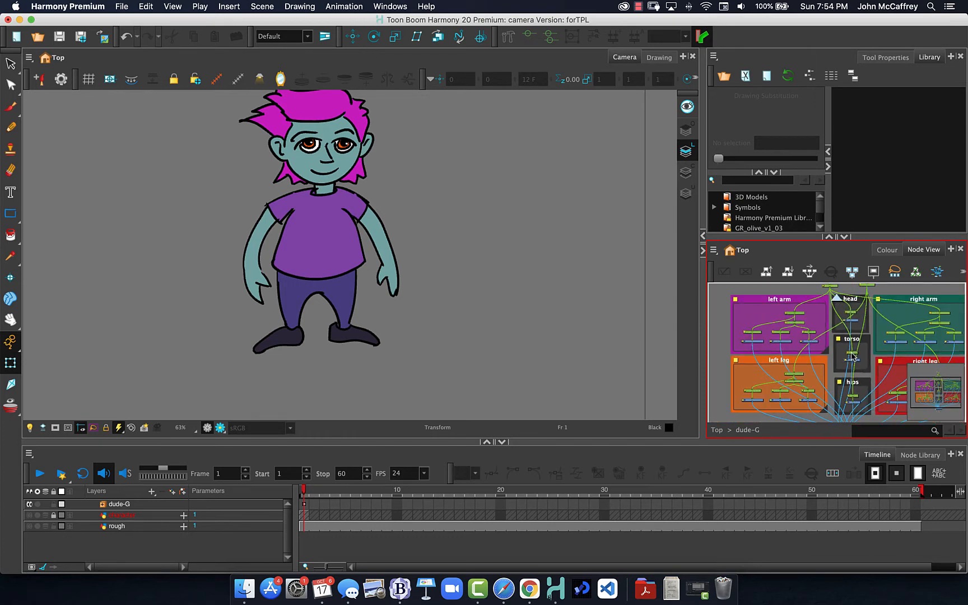
pyautogui.scroll(-2, 853, 357)
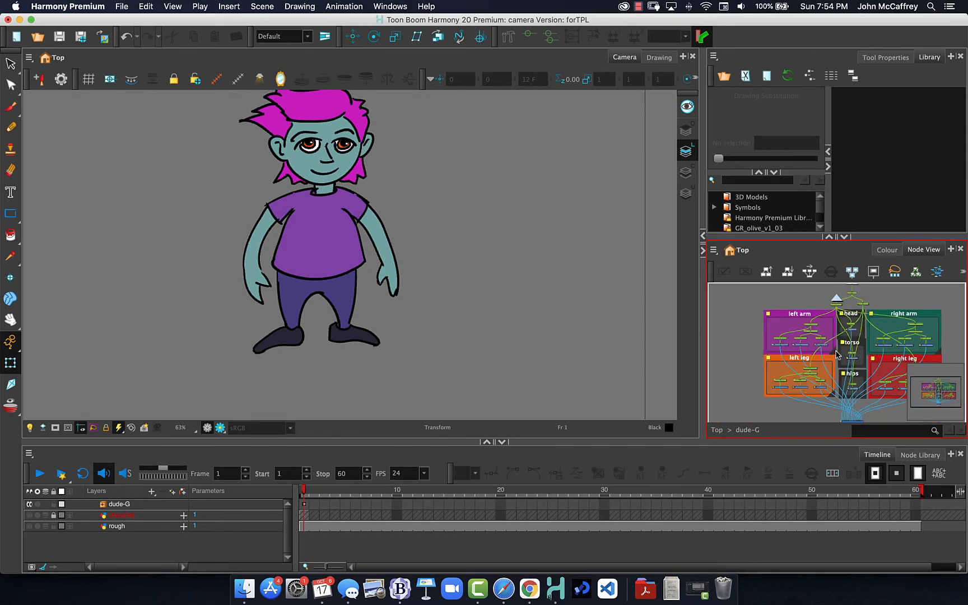
pyautogui.scroll(6, 830, 352)
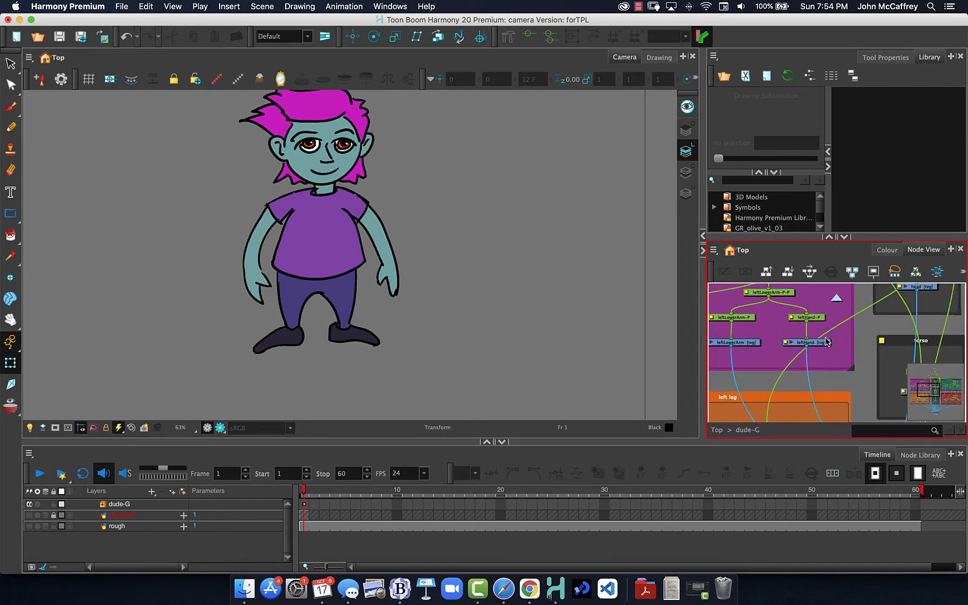
pyautogui.click(837, 300)
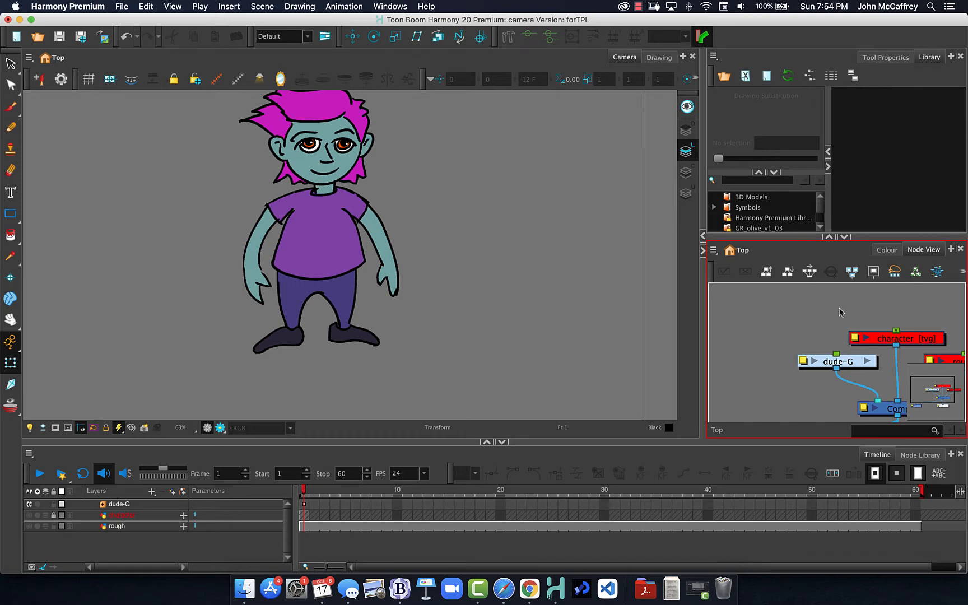
pyautogui.scroll(1, 838, 353)
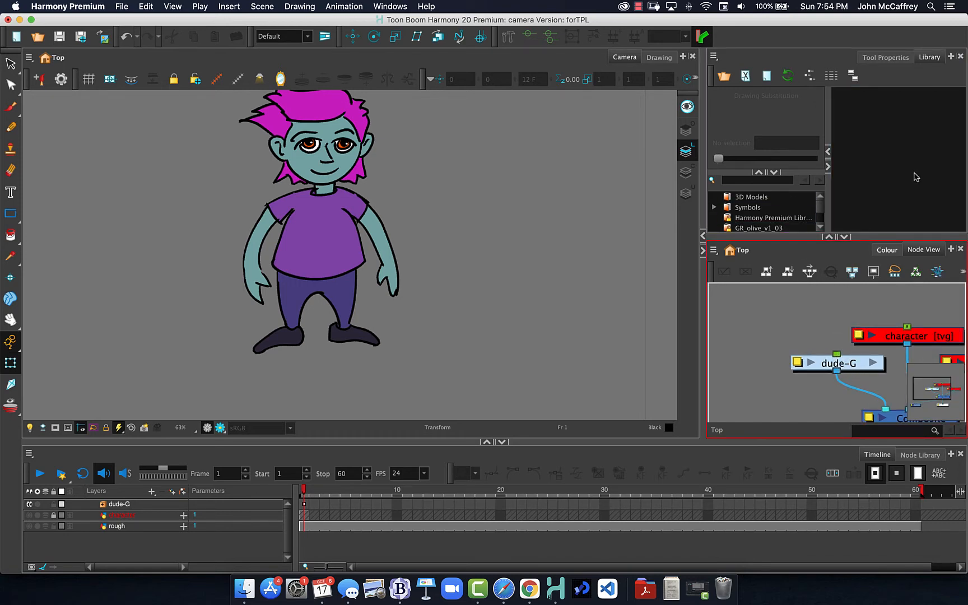
# - Copy the dude-G group node and paste it into the characters library as a template
pyautogui.click(860, 363)
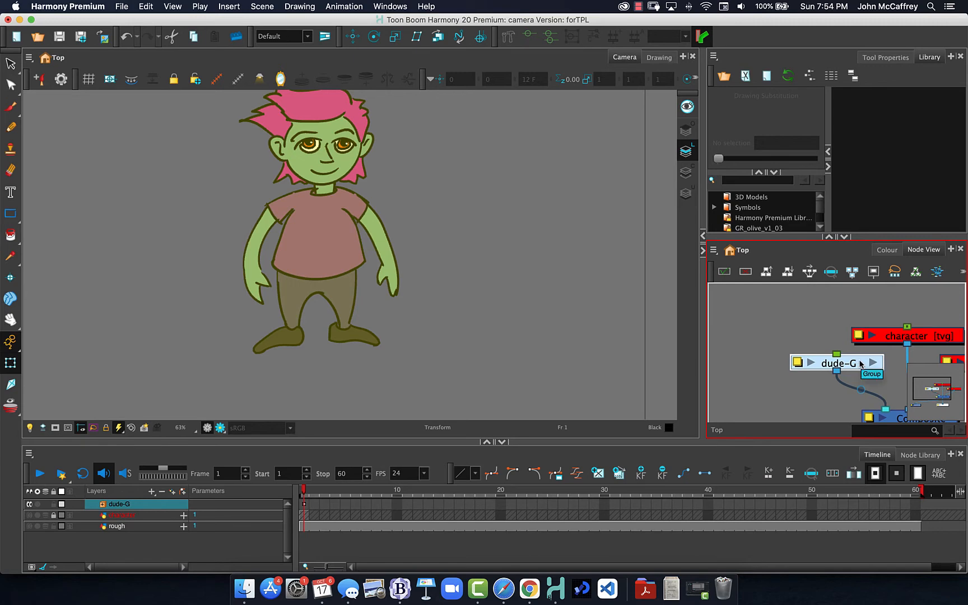
pyautogui.click(894, 170)
pyautogui.rightClick(891, 151)
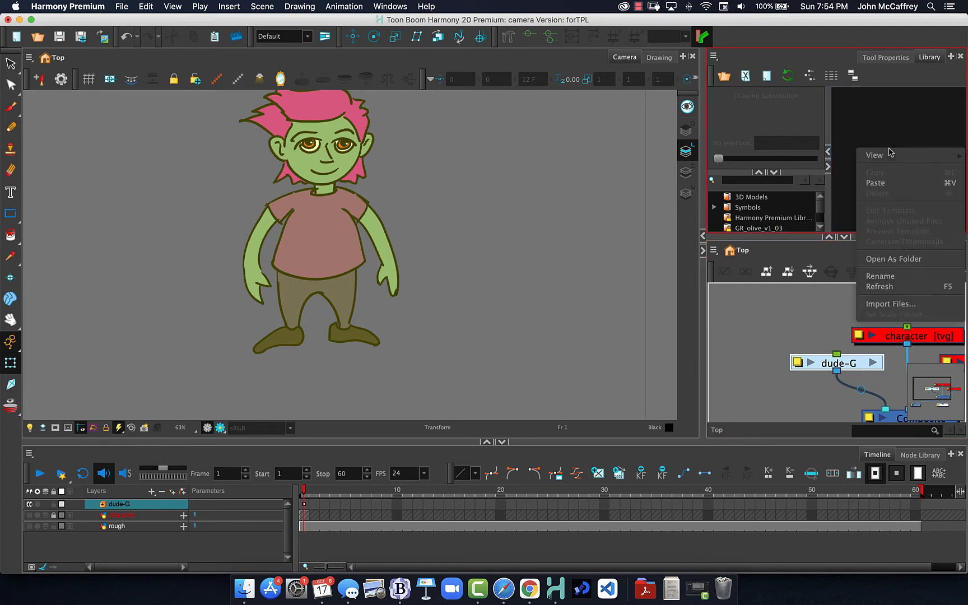
pyautogui.click(893, 183)
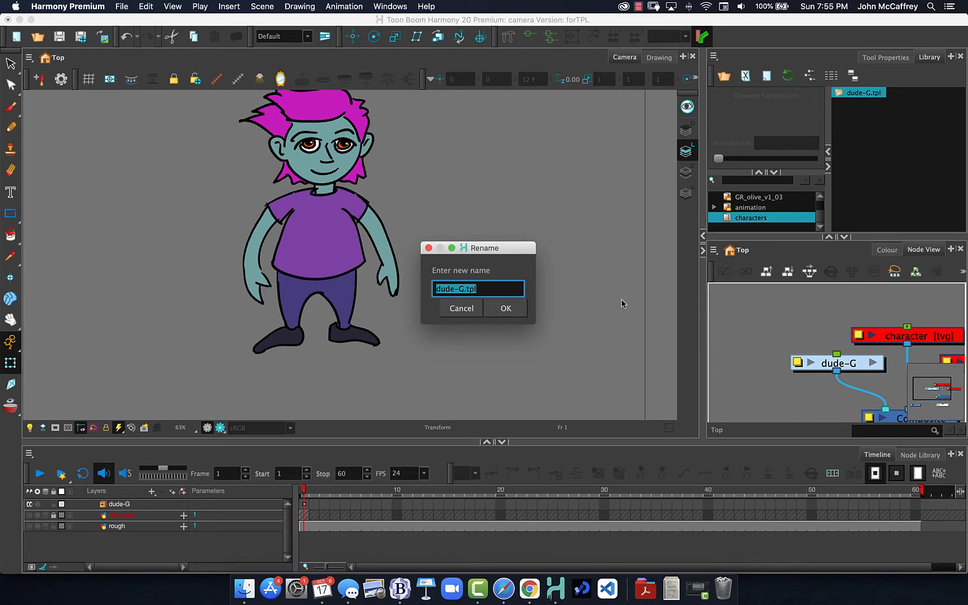
# - Try to name the pasted template purpleHairDude
pyautogui.click(445, 288)
pyautogui.moveTo(463, 289); pyautogui.dragTo(417, 288)
pyautogui.write('purpleHairDude')
pyautogui.press('Return')
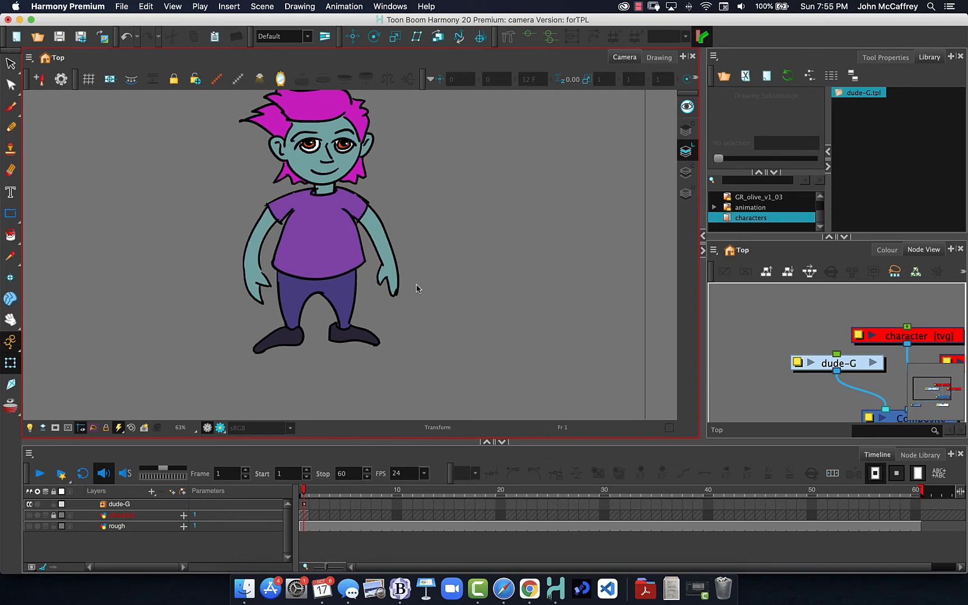
# - Select dude-G.tpl to preview it and display the characters library's contents as thumbnails
pyautogui.click(881, 163)
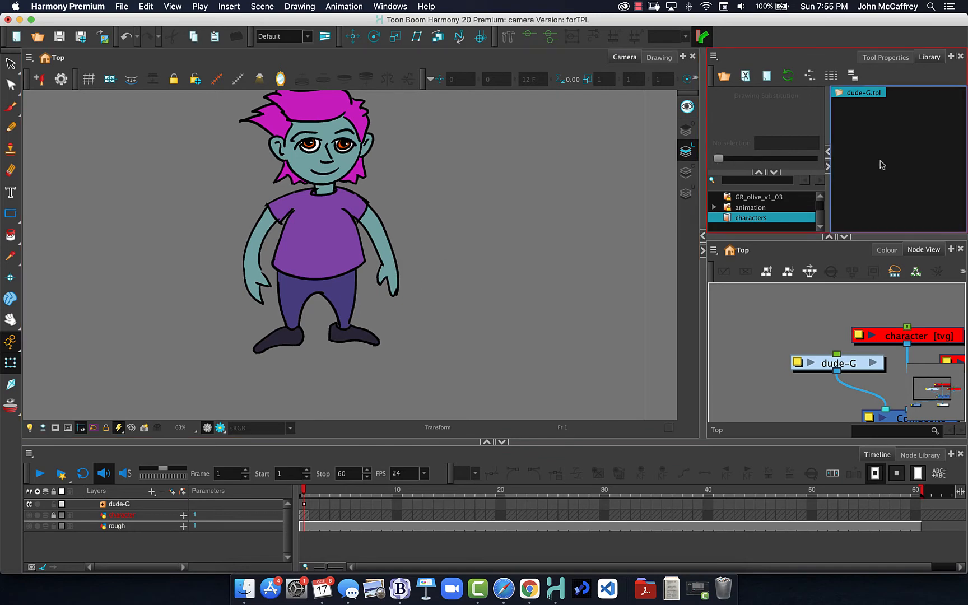
pyautogui.click(854, 93)
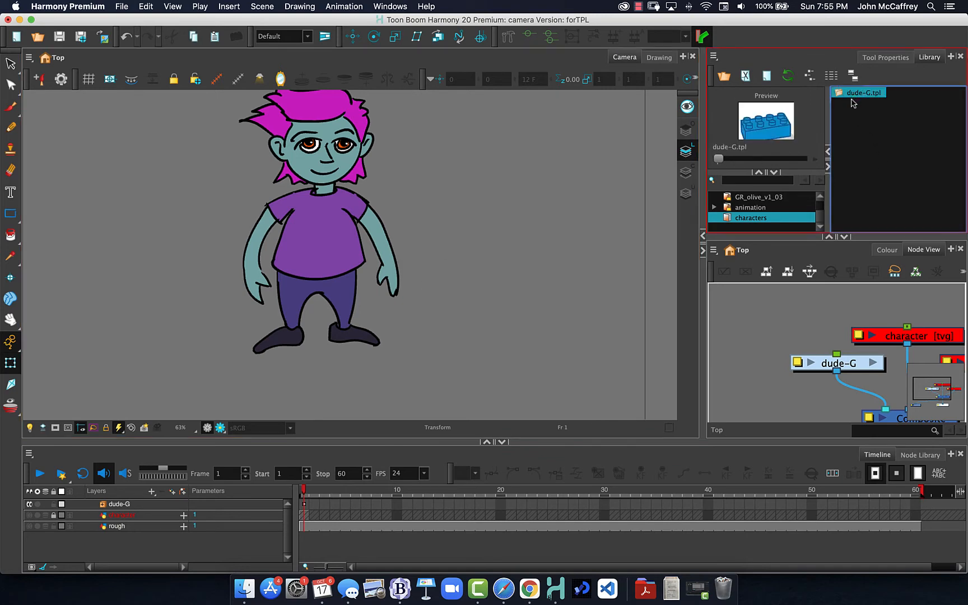
pyautogui.rightClick(884, 123)
pyautogui.moveTo(887, 129)
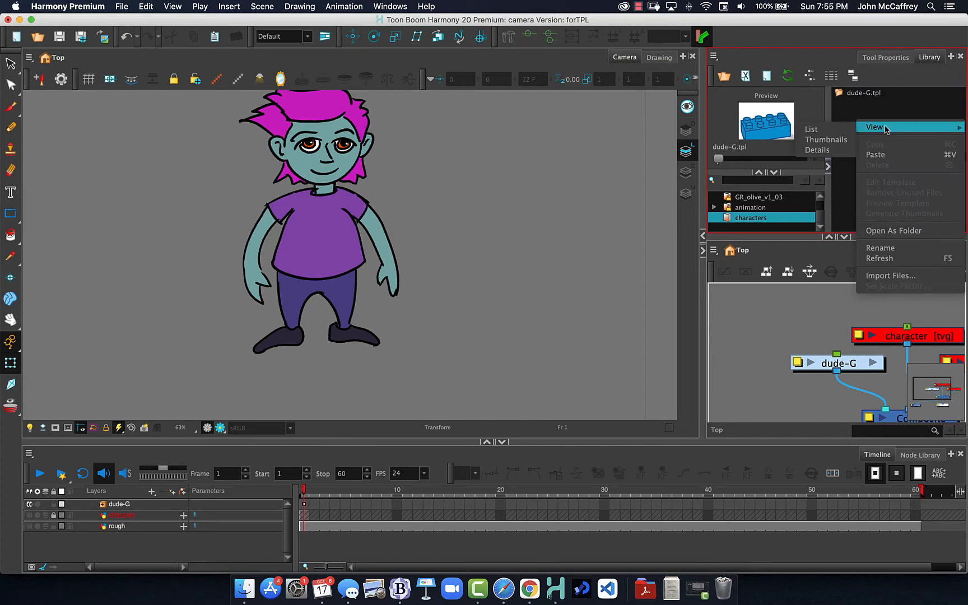
pyautogui.click(826, 139)
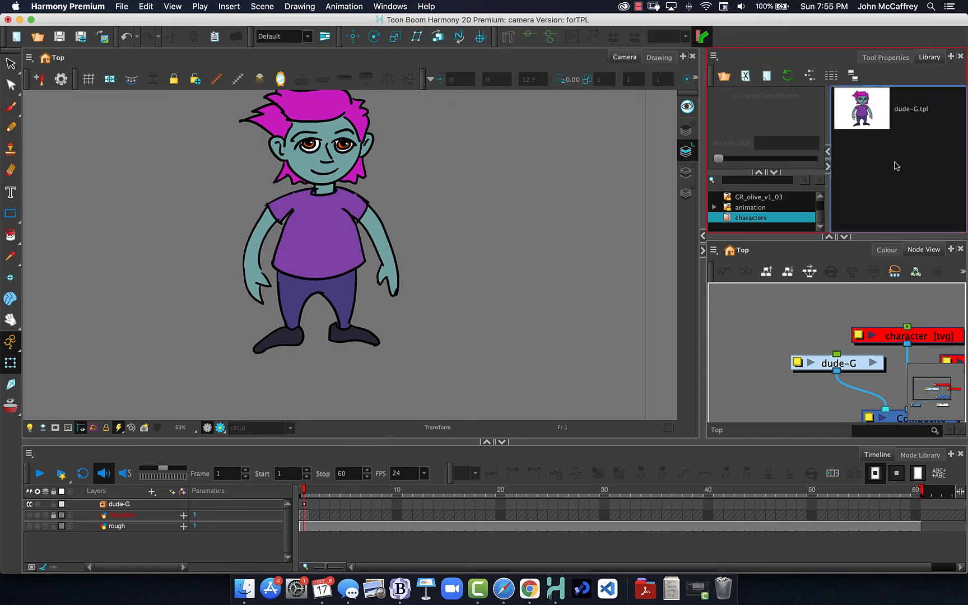
# - Try again to rename the dude-G.tpl template in the characters library to purpleHairDude
pyautogui.click(900, 94)
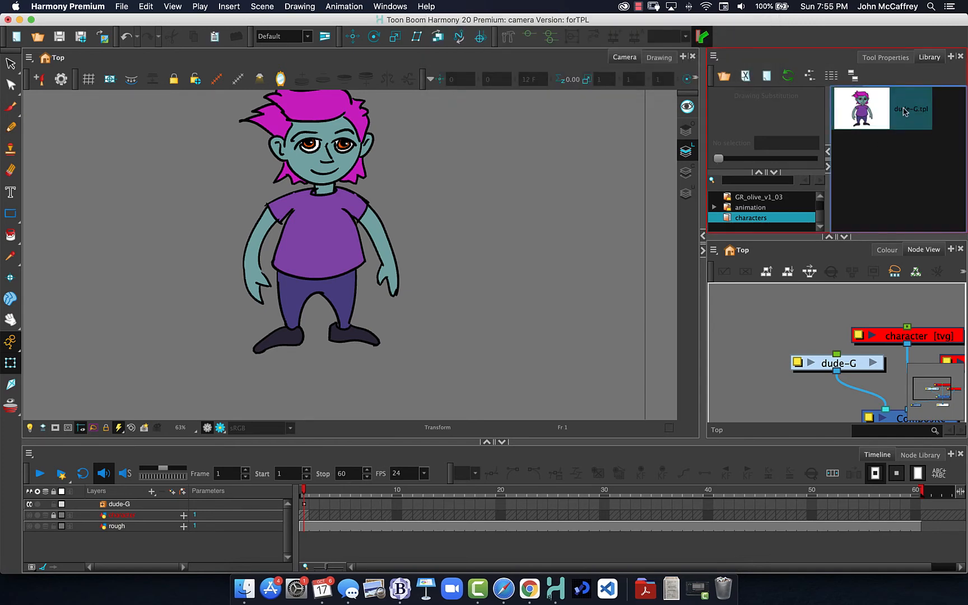
pyautogui.rightClick(904, 111)
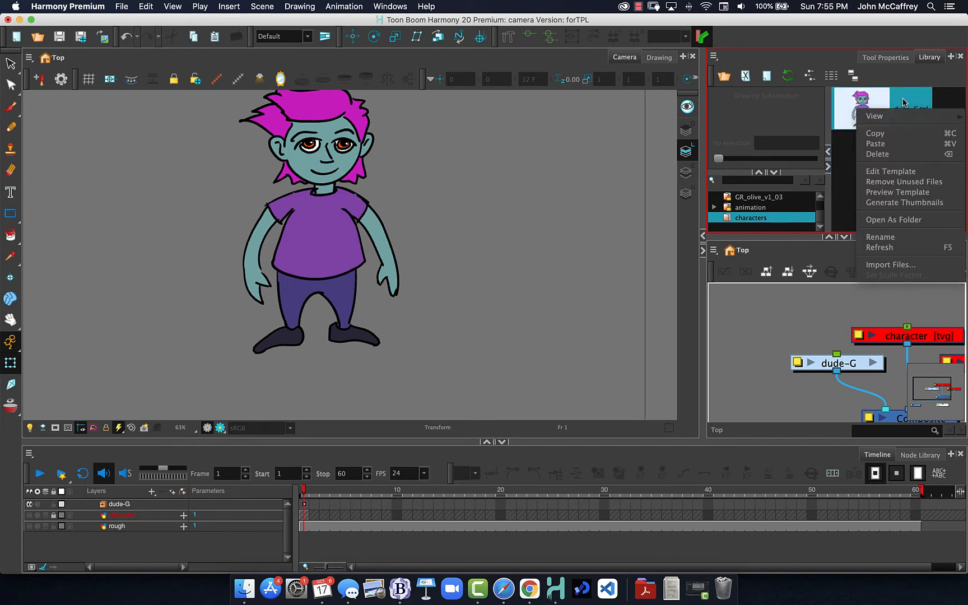
pyautogui.click(897, 237)
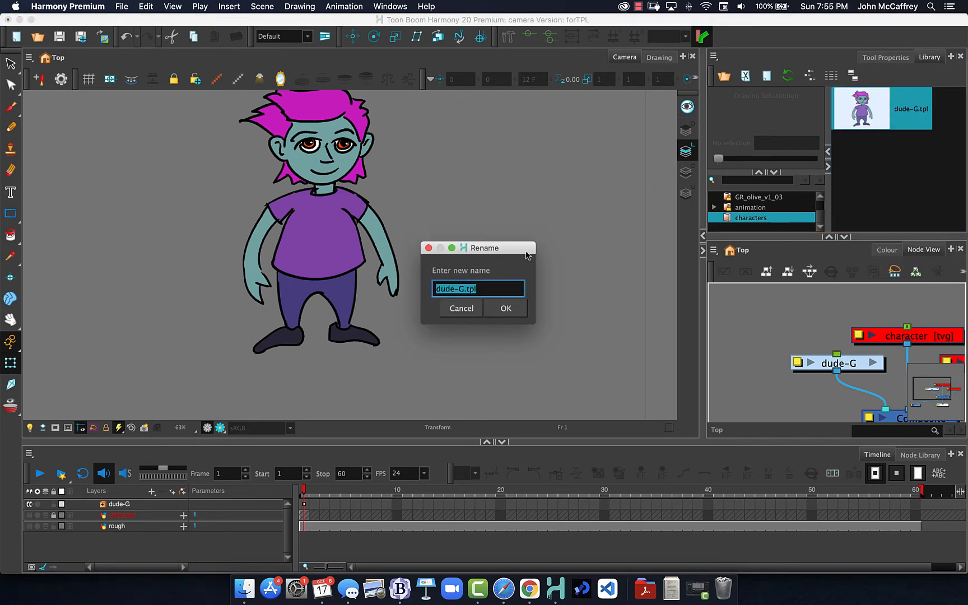
pyautogui.write('purpleHairDude')
pyautogui.press('Return')
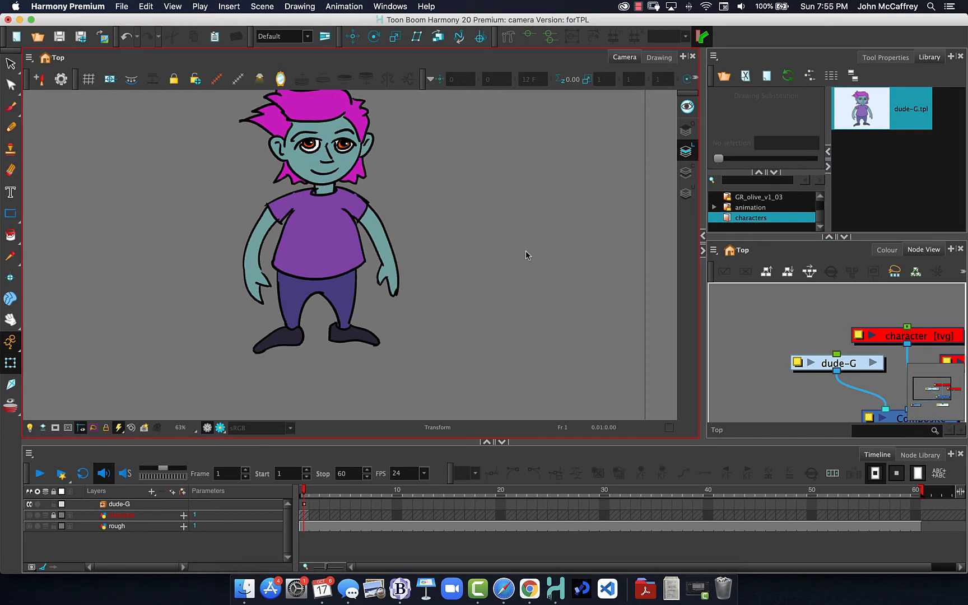
pyautogui.click(910, 115)
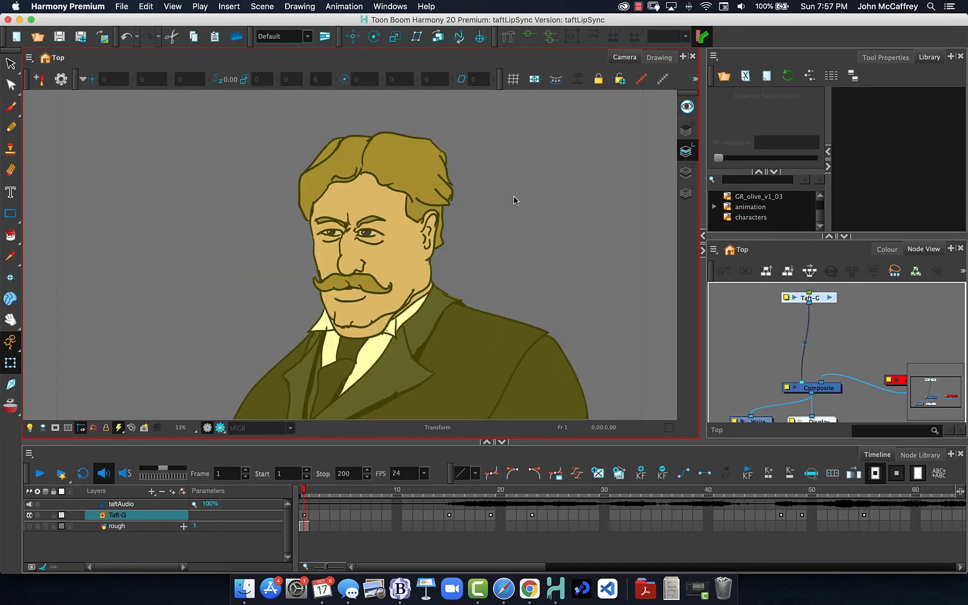
# - Enable the right to modify the characters library in the taftLipSync scene
pyautogui.click(754, 218)
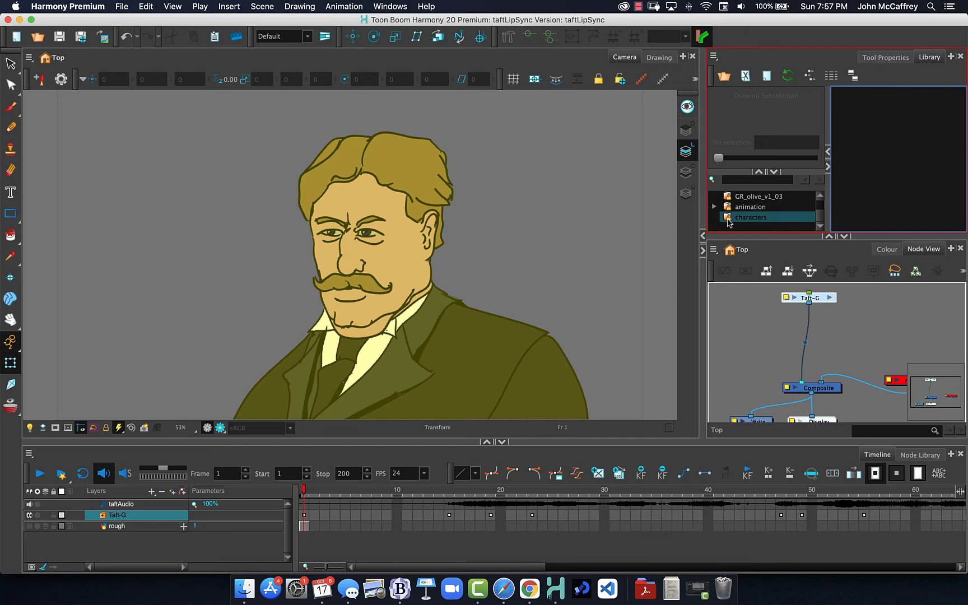
pyautogui.rightClick(732, 221)
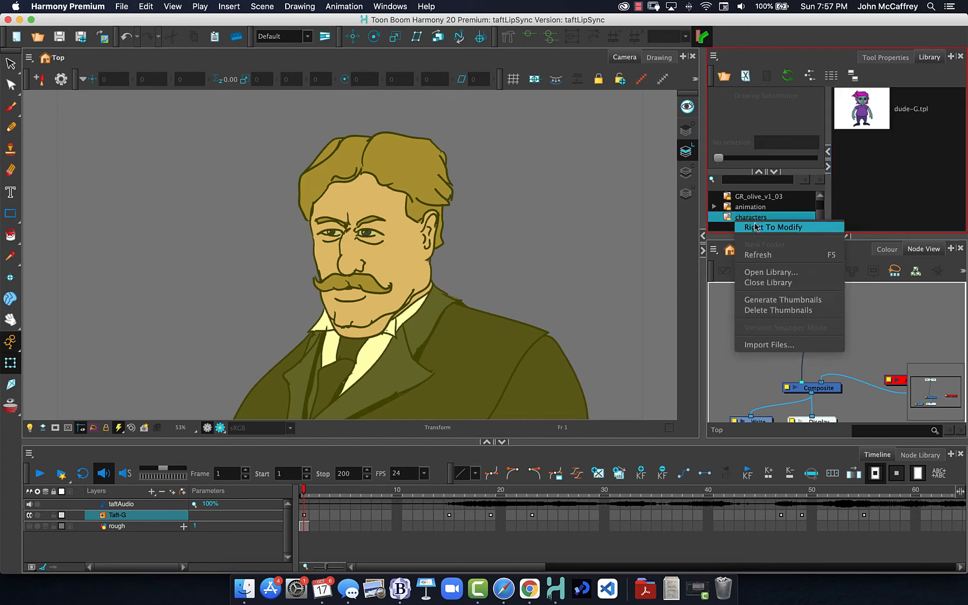
pyautogui.click(754, 227)
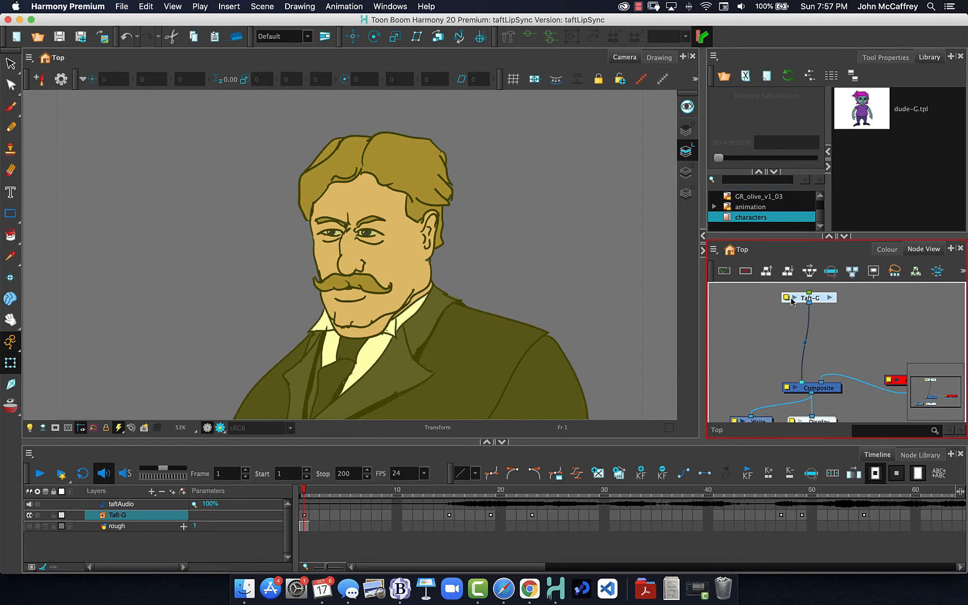
# - Move the Taft-G group node clear of the Composite, copy it, and paste it into the characters library as a template
pyautogui.moveTo(801, 301); pyautogui.dragTo(812, 380)
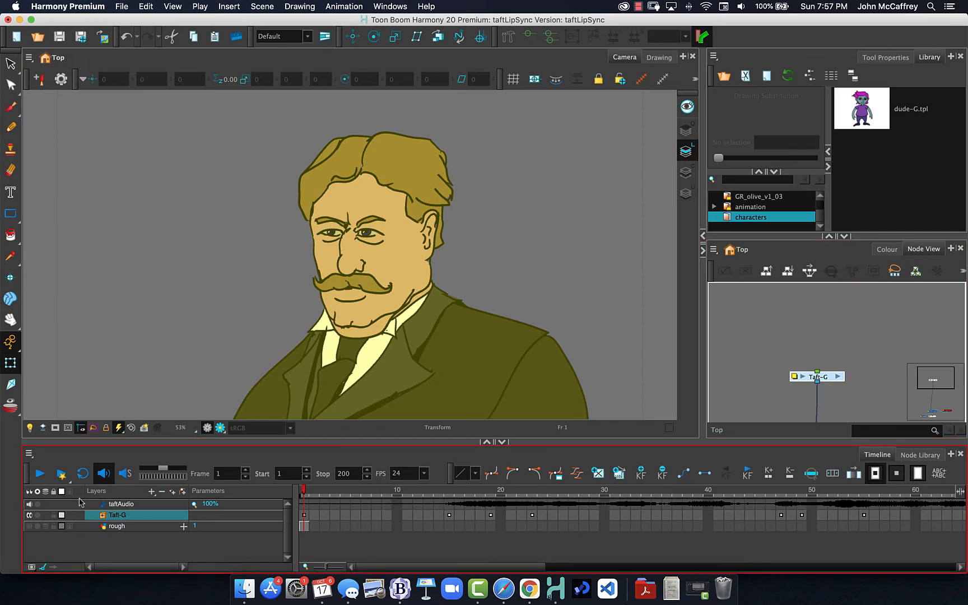
pyautogui.rightClick(827, 377)
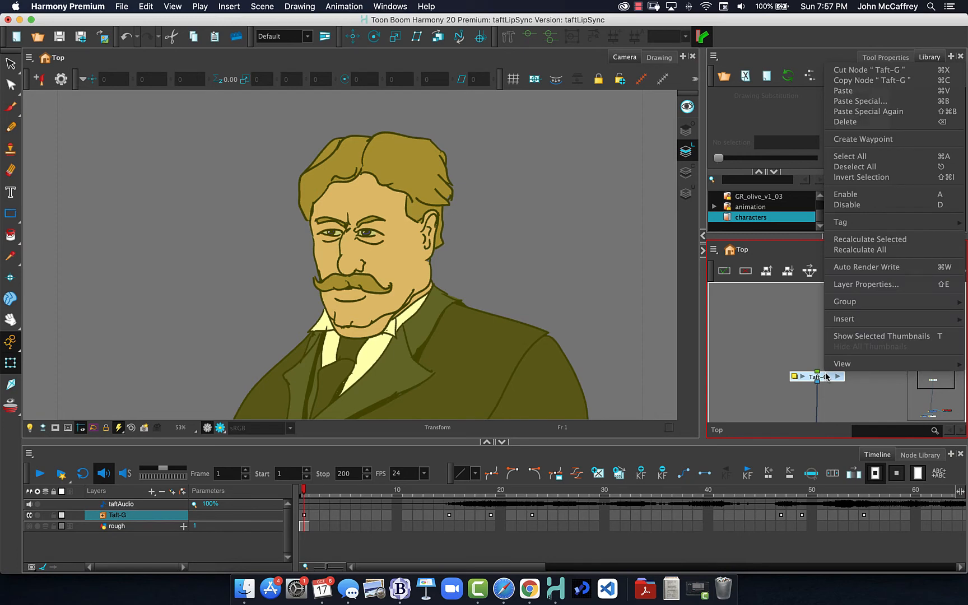
pyautogui.click(753, 334)
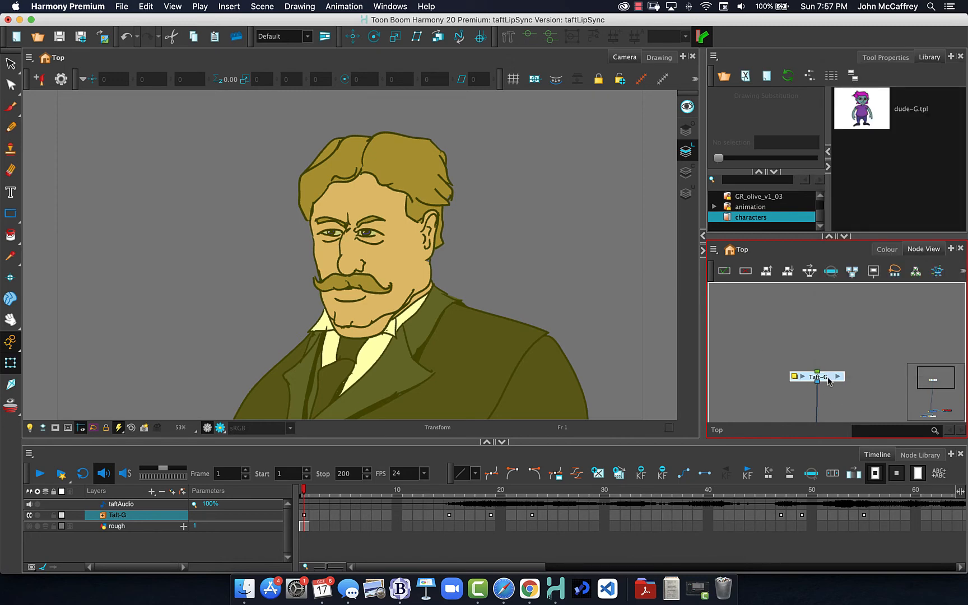
pyautogui.click(895, 137)
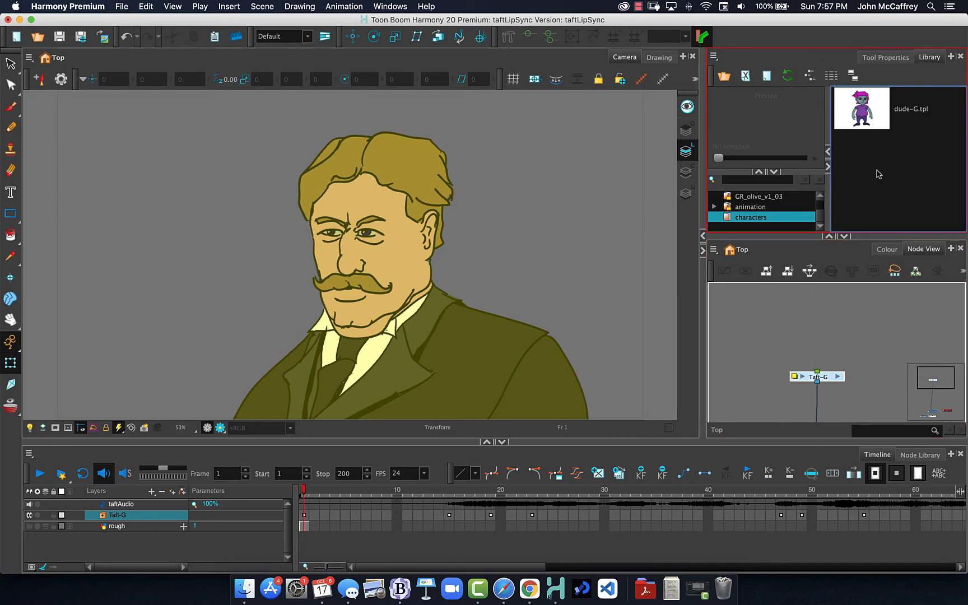
pyautogui.press('super+v')
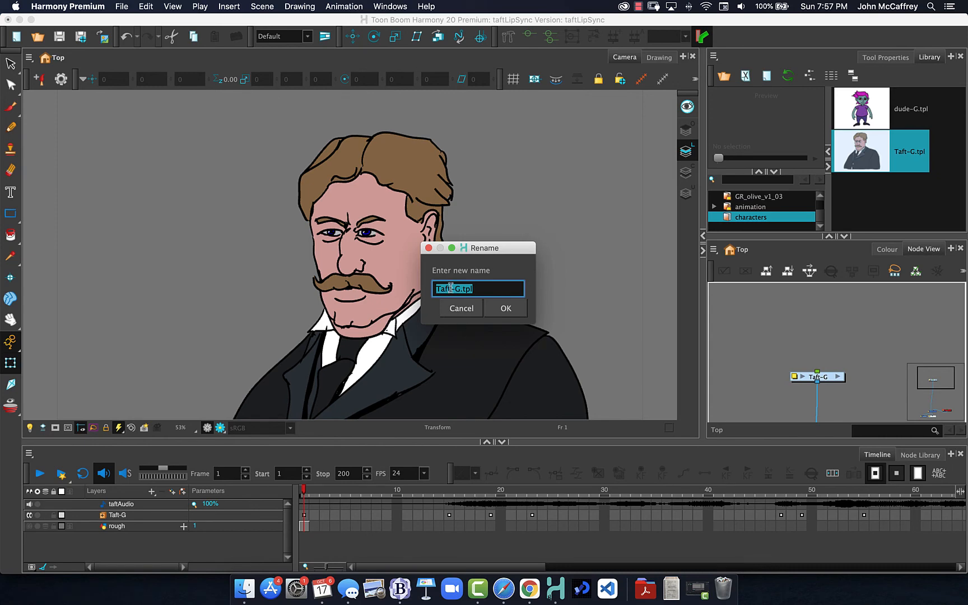
# - Name the pasted Taft-G template Taft.tpl
pyautogui.click(451, 289)
pyautogui.moveTo(460, 289); pyautogui.dragTo(453, 290)
pyautogui.press('BackSpace')
pyautogui.click(504, 310)
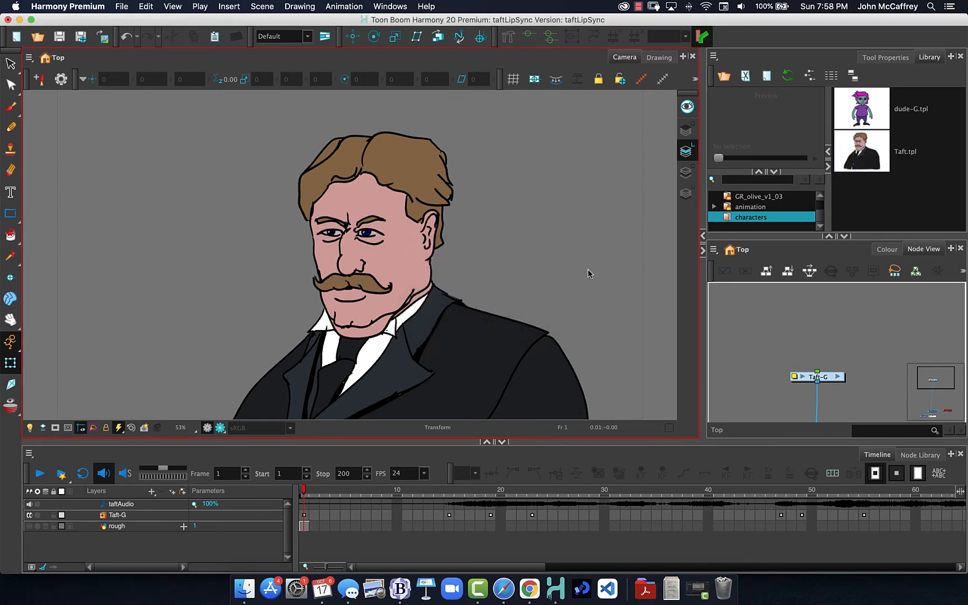
pyautogui.click(876, 119)
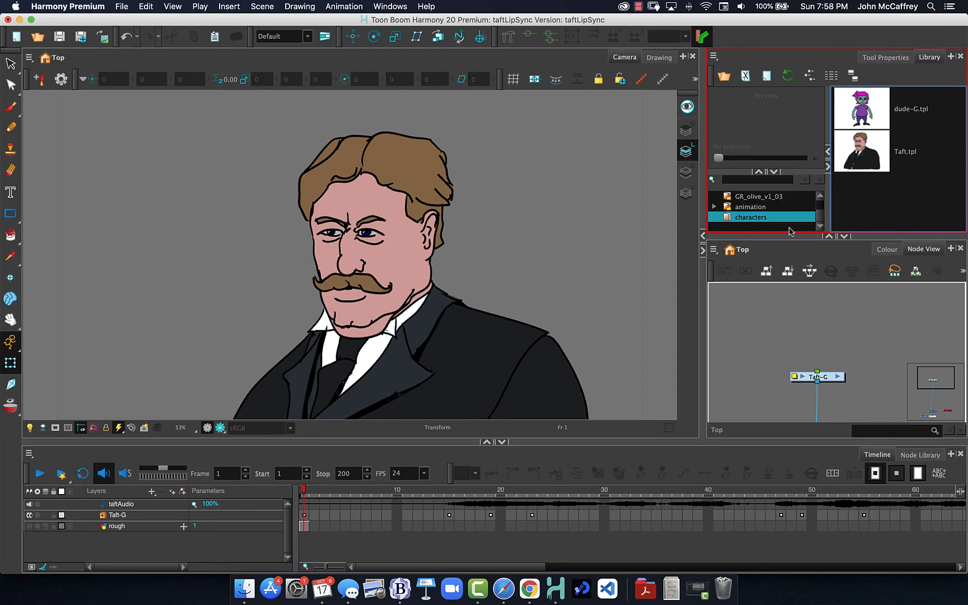
# - Switch to the WickCharacterRig scene and enable the right to modify its characters library
pyautogui.click(773, 180)
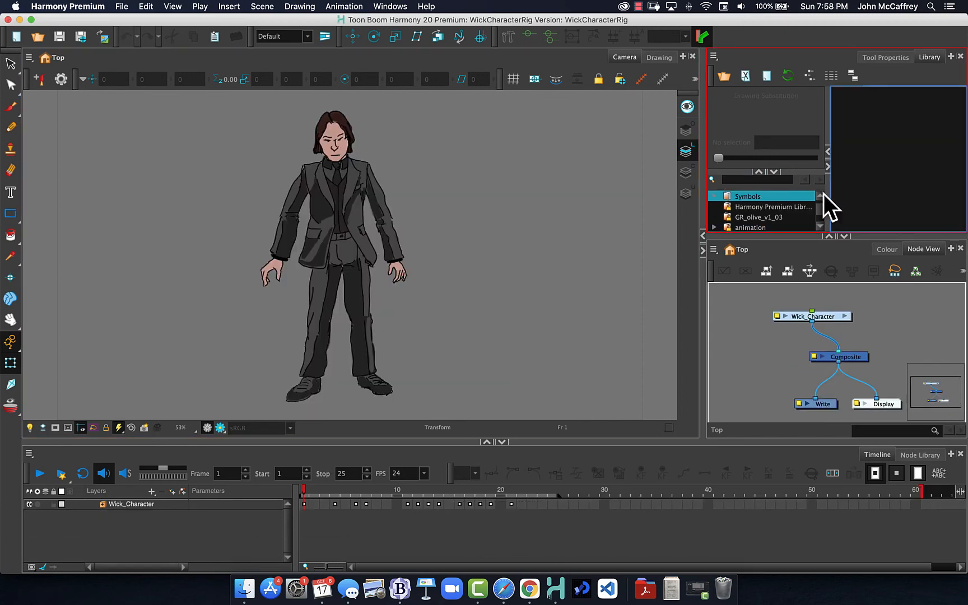
pyautogui.scroll(-2, 773, 215)
pyautogui.click(761, 221)
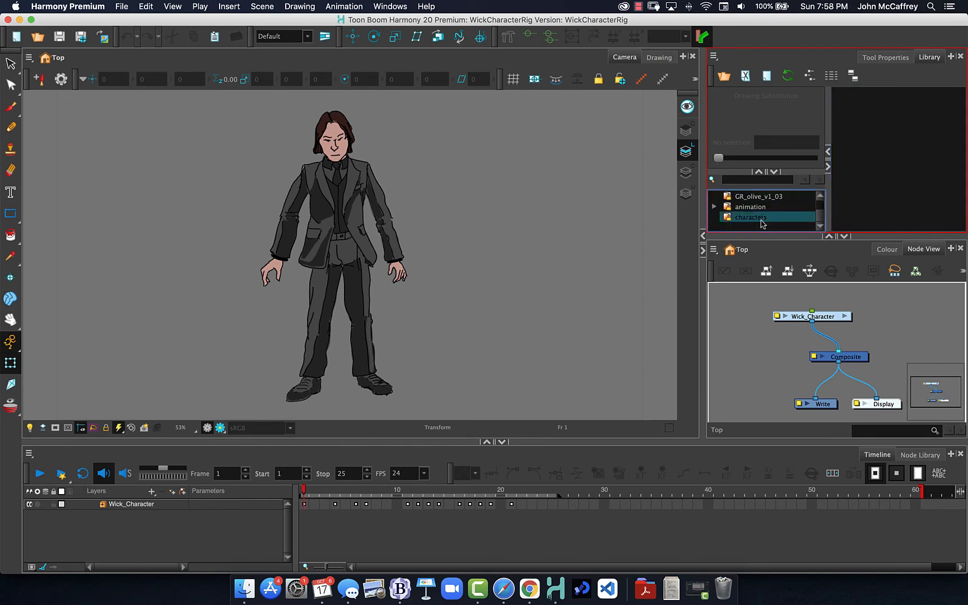
pyautogui.rightClick(762, 221)
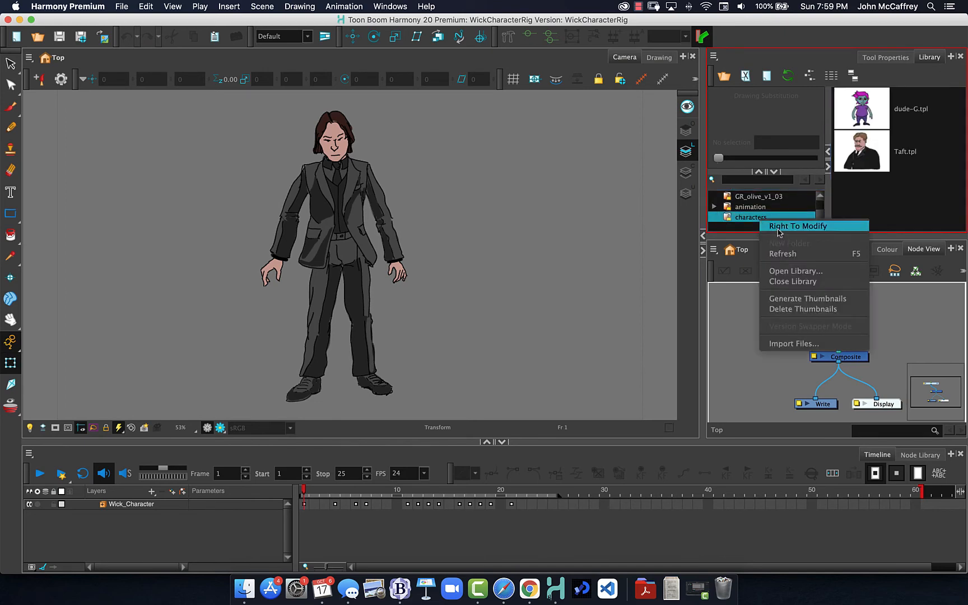
pyautogui.click(779, 226)
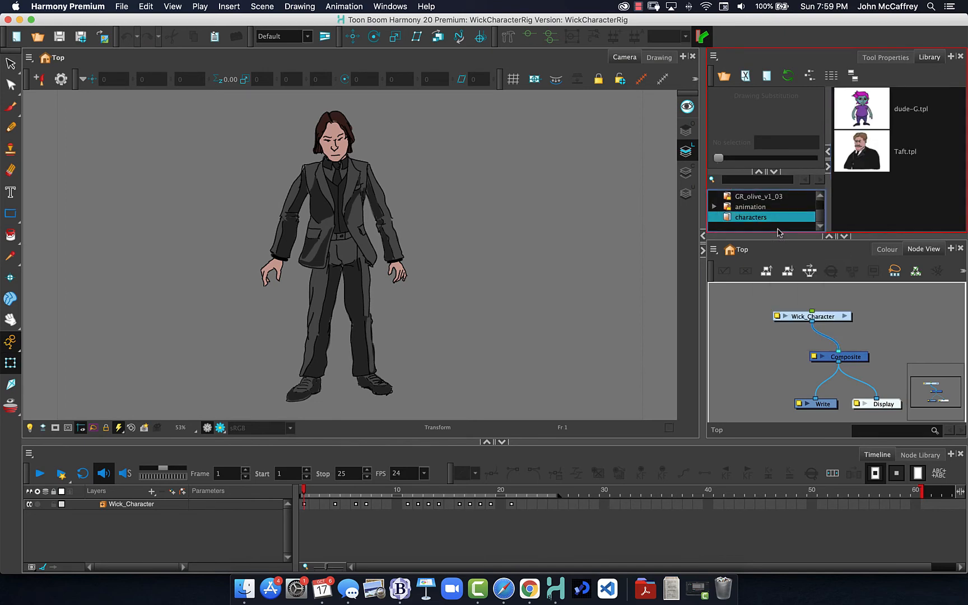
# - Copy the Wick_Character group node and paste it into the characters library, accepting the name Wick_Character.tpl
pyautogui.click(824, 320)
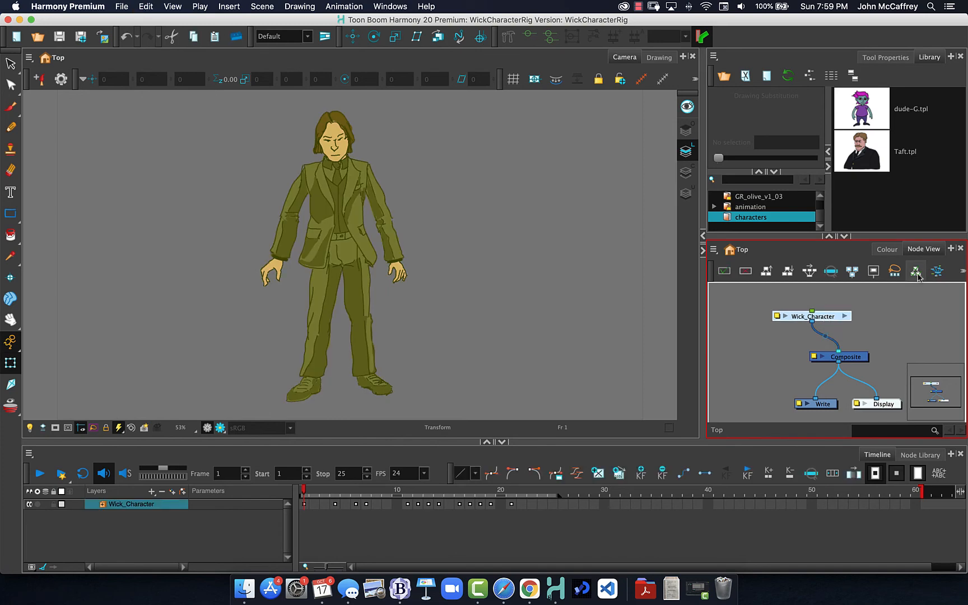
pyautogui.rightClick(884, 212)
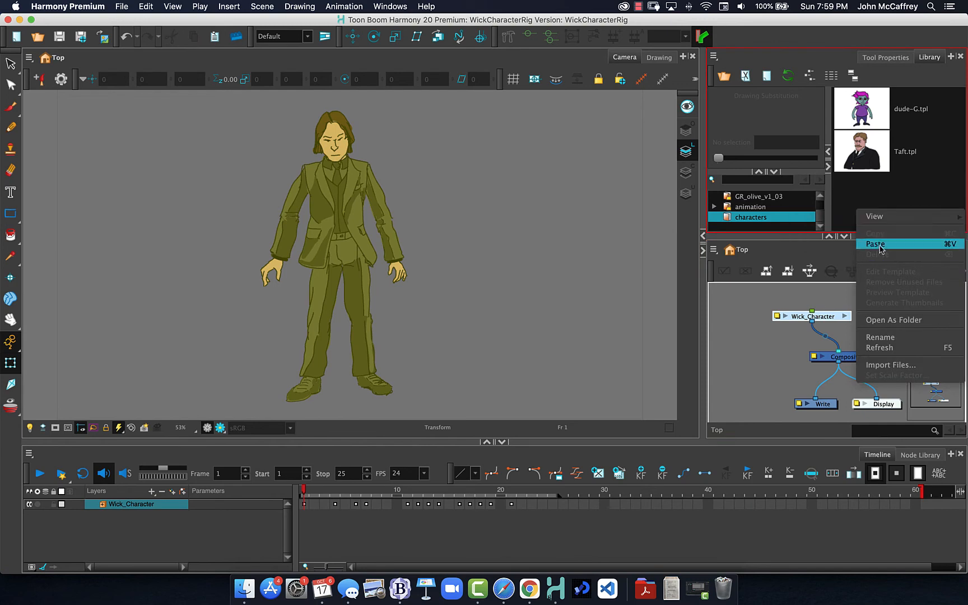
pyautogui.click(878, 245)
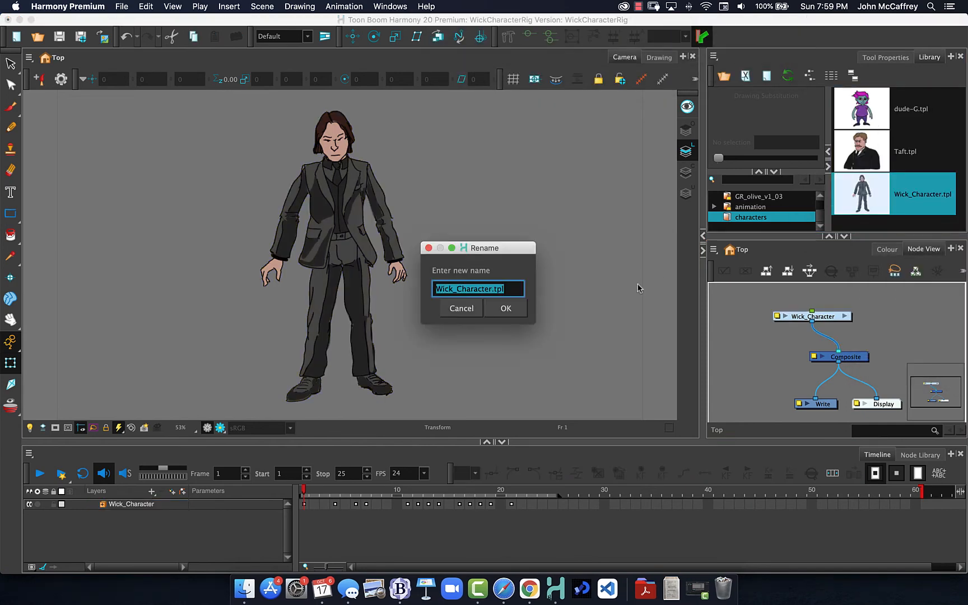
pyautogui.click(503, 309)
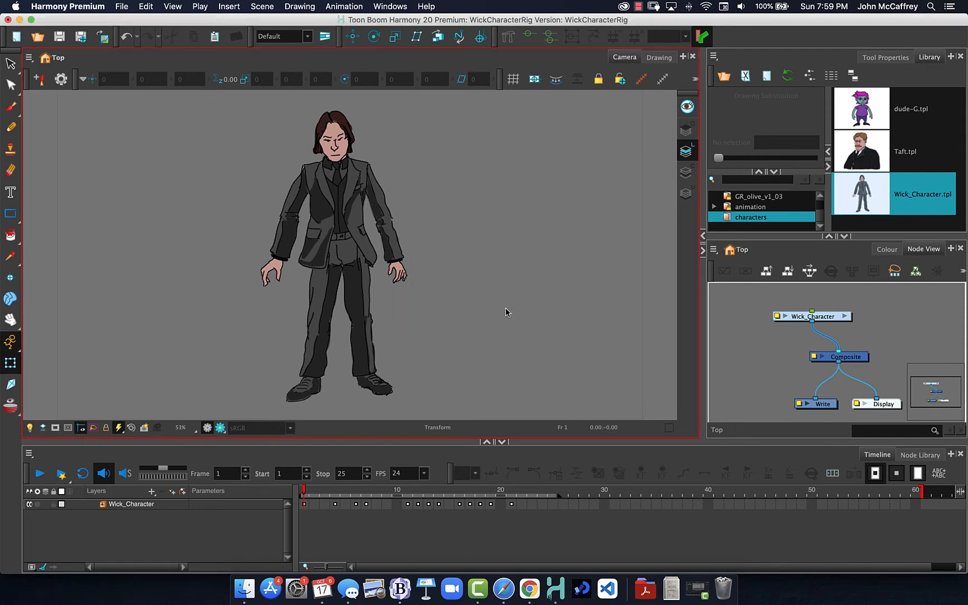
# - In the multicharacterScene scene, import the dude-G, Taft and Wick_Character templates from the characters library
pyautogui.click(778, 244)
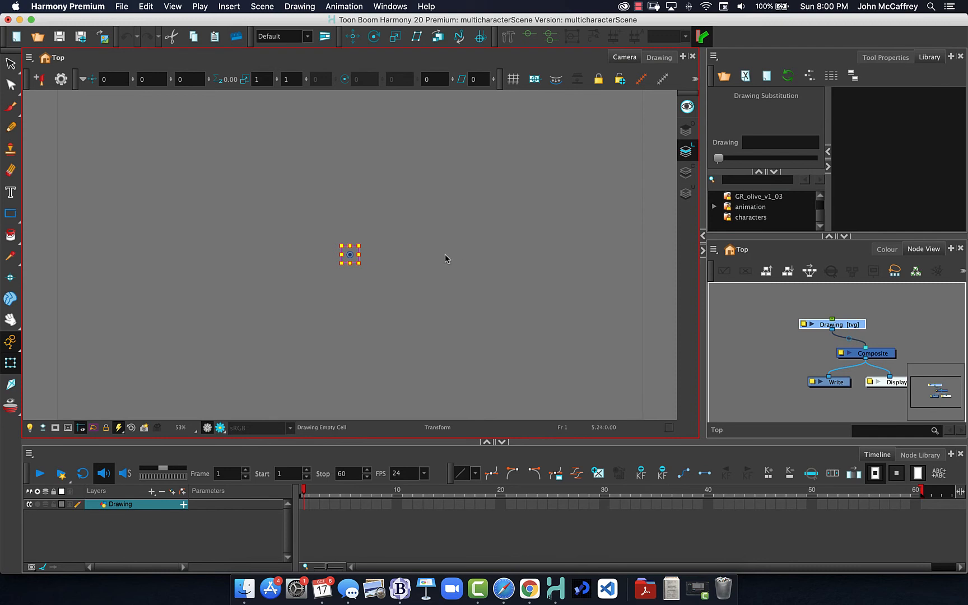
pyautogui.click(751, 218)
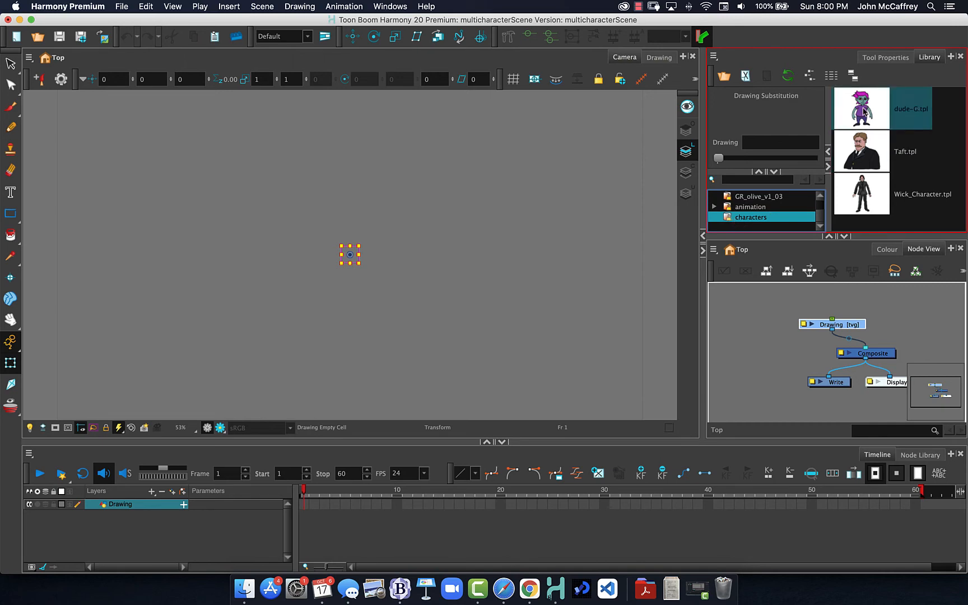
pyautogui.moveTo(865, 108); pyautogui.dragTo(258, 251)
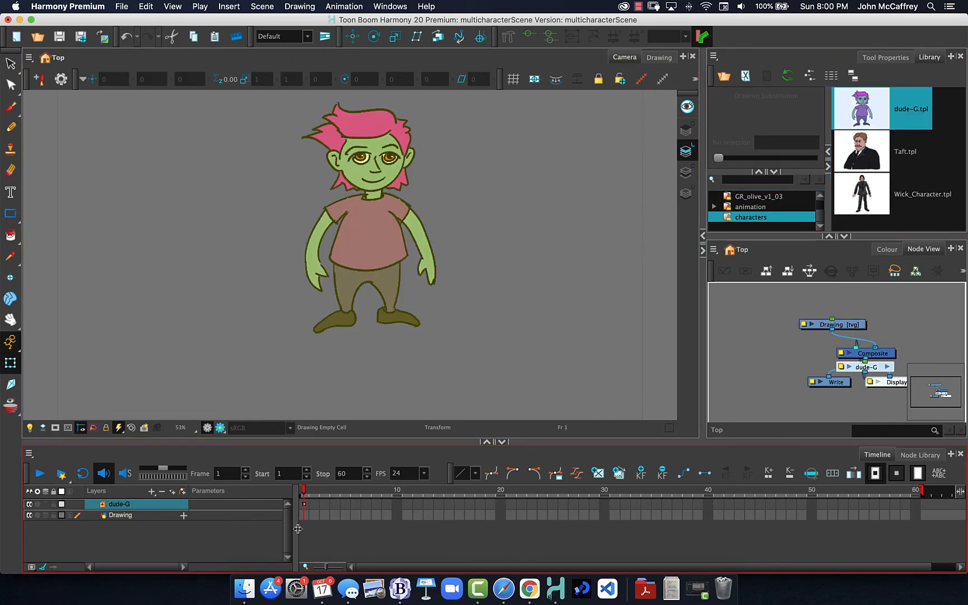
pyautogui.moveTo(854, 160); pyautogui.dragTo(220, 358)
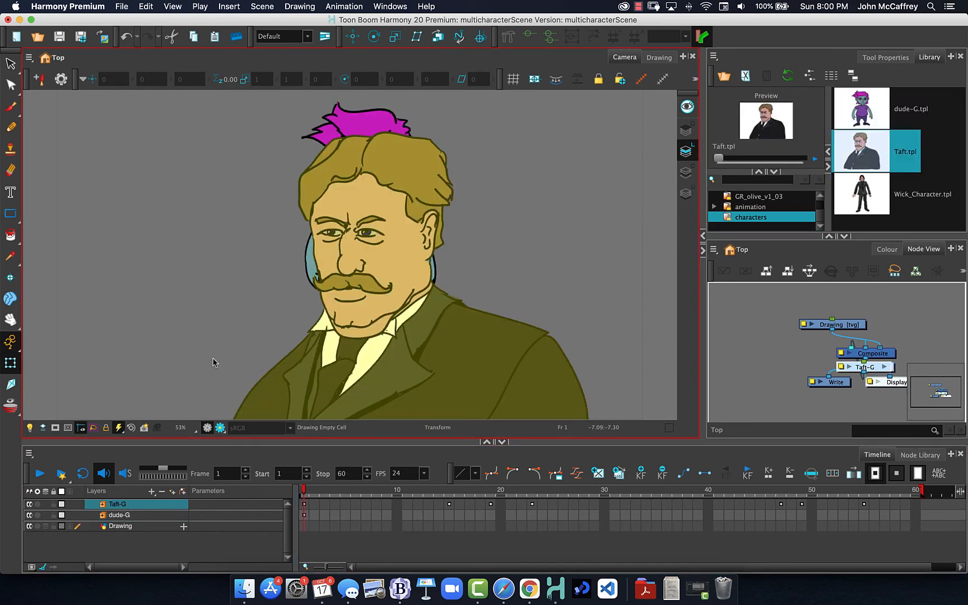
pyautogui.click(855, 197)
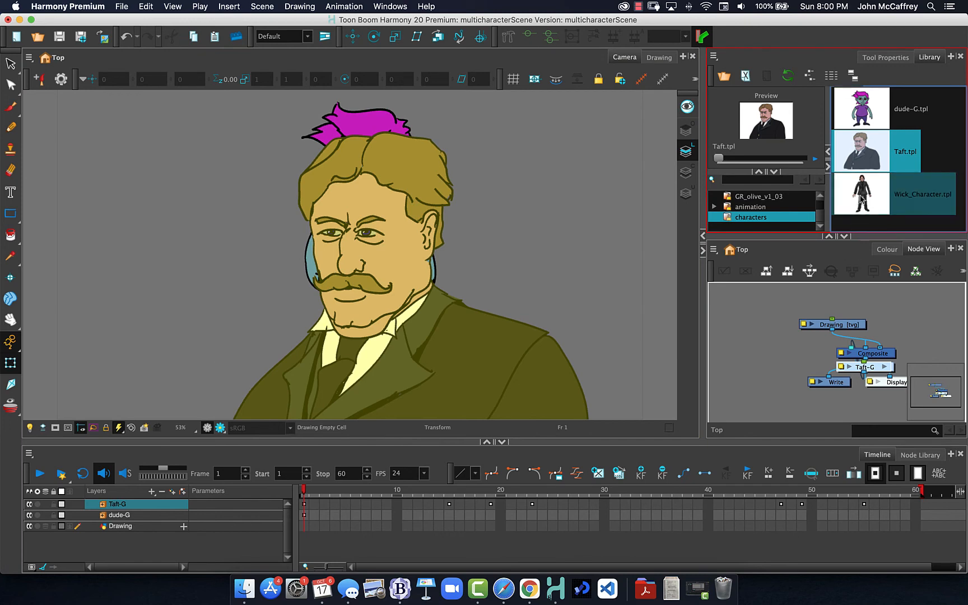
pyautogui.moveTo(850, 209); pyautogui.dragTo(175, 227)
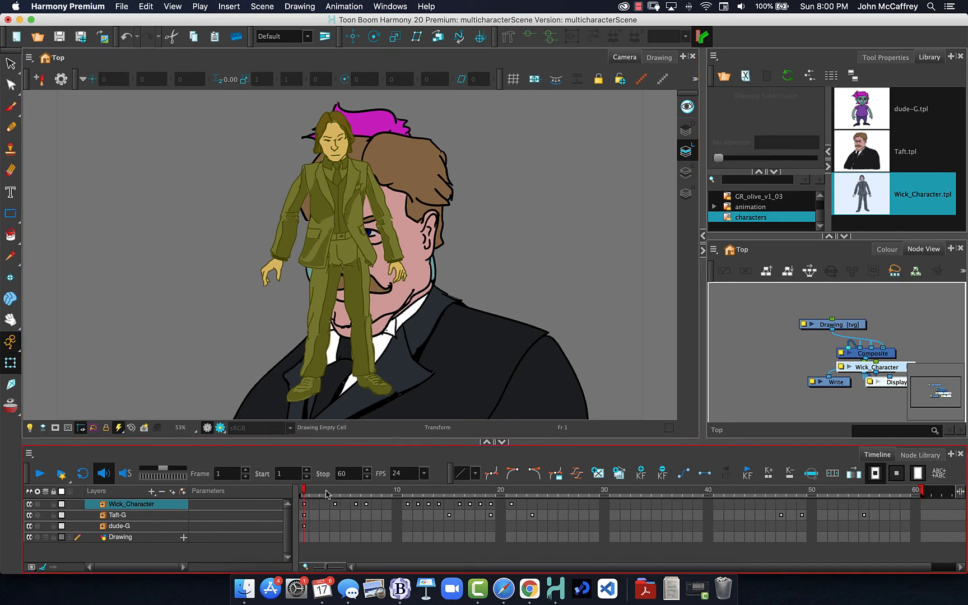
# - Scrub the animation to frame 10 and move the Wick_Character node out above the Drawing node
pyautogui.click(305, 504)
pyautogui.moveTo(314, 493); pyautogui.dragTo(397, 492)
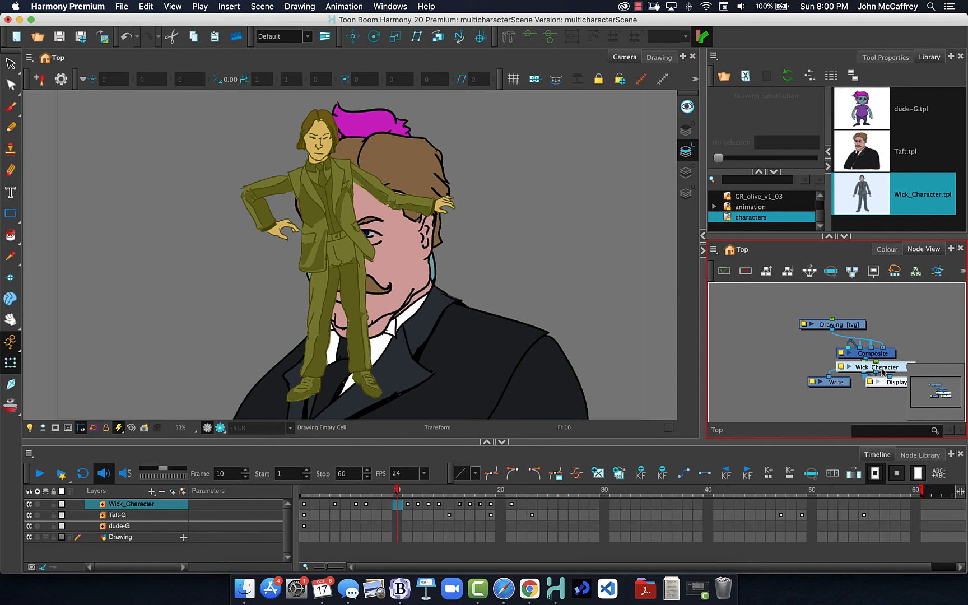
pyautogui.moveTo(882, 371); pyautogui.dragTo(898, 300)
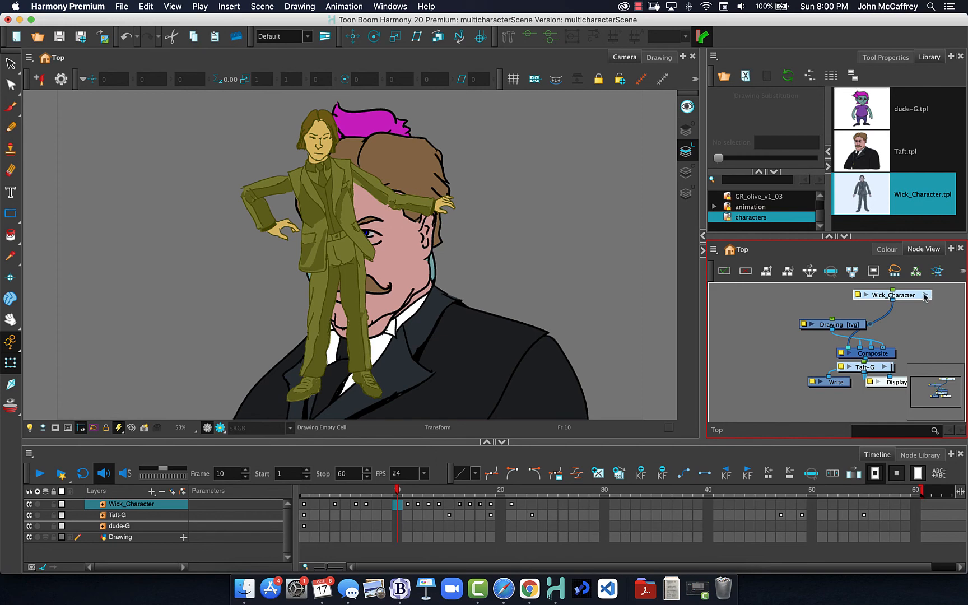
# - Expand the Wick_Character layer and shift its Master-P peg at frame 10 so the figure stands left of Taft
pyautogui.click(103, 506)
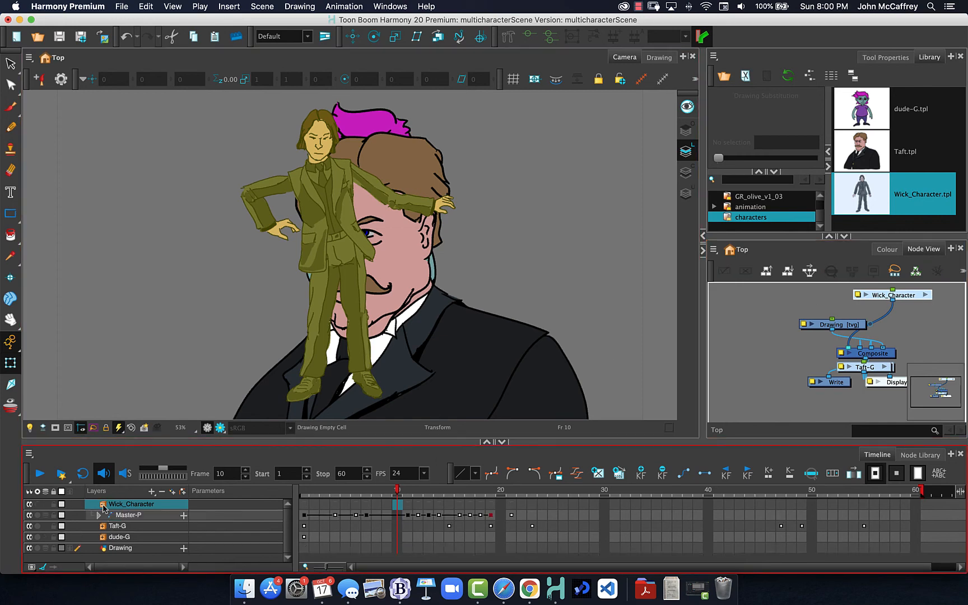
pyautogui.click(129, 516)
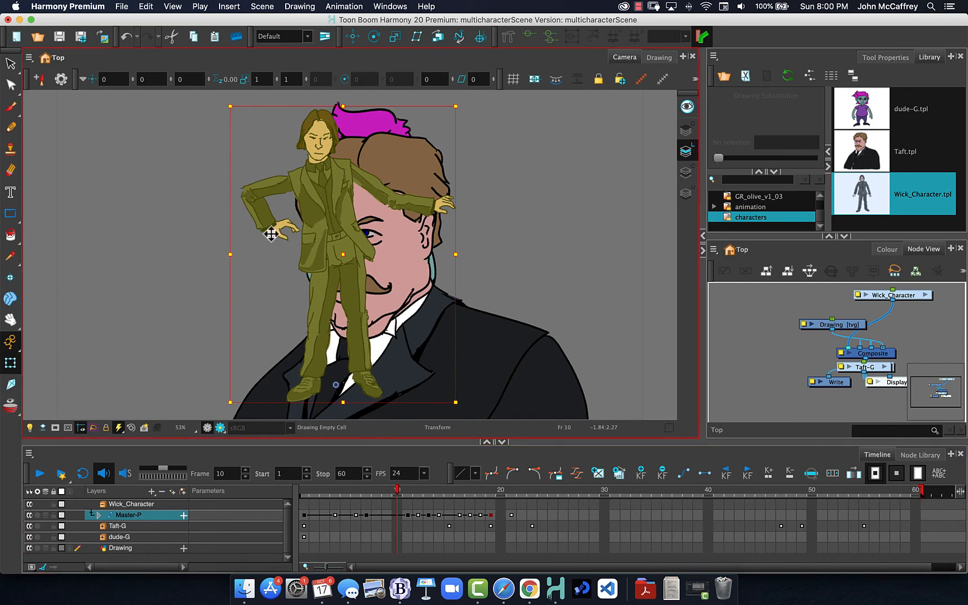
pyautogui.moveTo(271, 234); pyautogui.dragTo(169, 238)
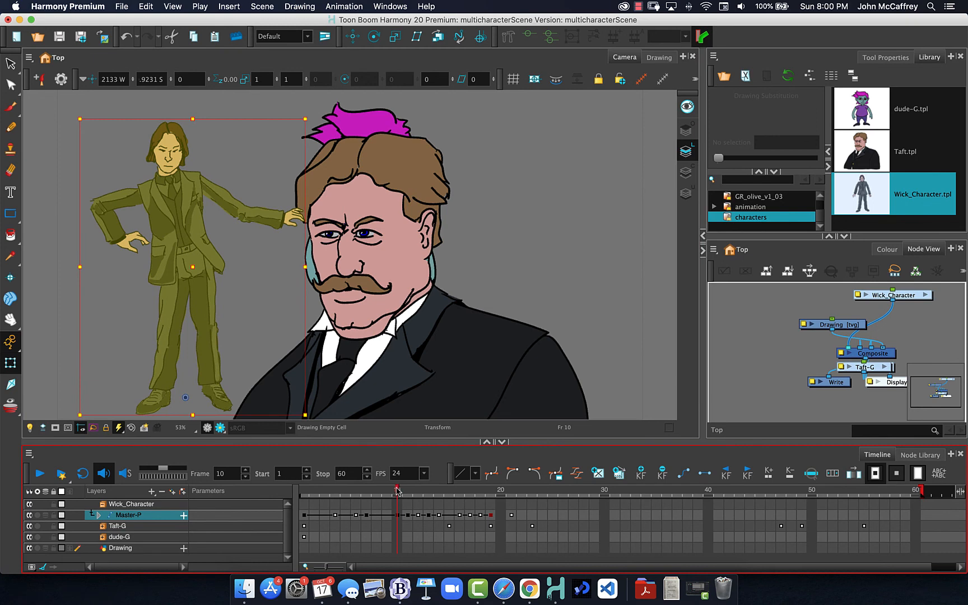
# - Return to frame 1 and move Wick_Character's Master-P peg left so the figure stands beside Taft, checking the timeline
pyautogui.moveTo(396, 490); pyautogui.dragTo(303, 491)
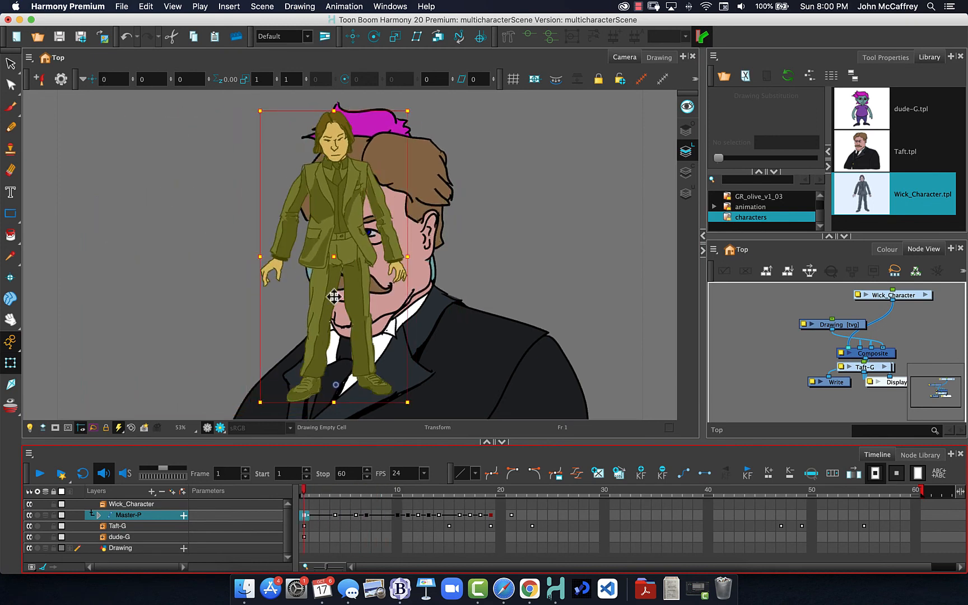
pyautogui.moveTo(348, 230); pyautogui.dragTo(200, 233)
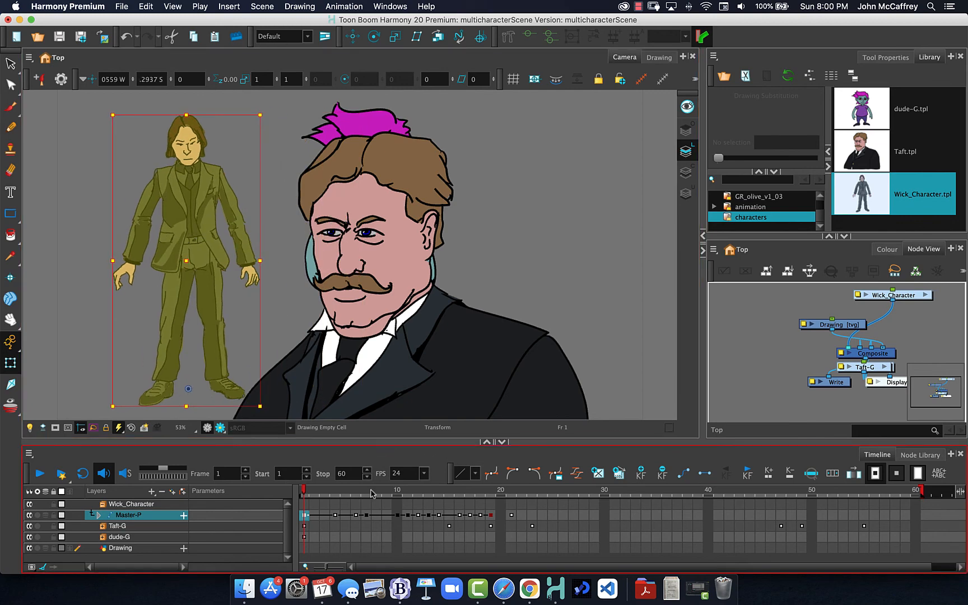
pyautogui.moveTo(305, 490); pyautogui.dragTo(262, 484)
# - Expand the Taft-G layer and move its Master-P peg right at frame 1 to uncover the dude character
pyautogui.click(119, 527)
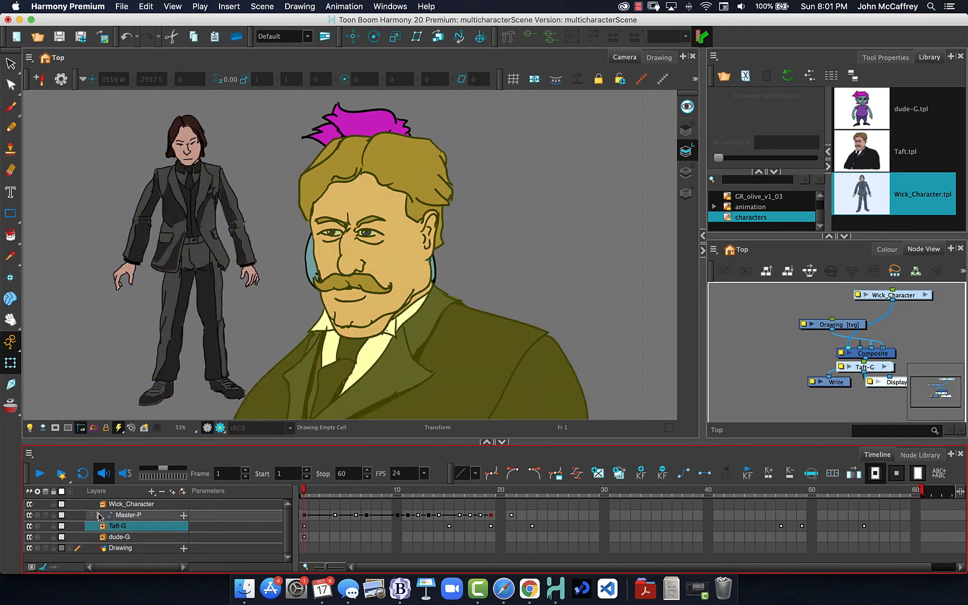
pyautogui.click(104, 527)
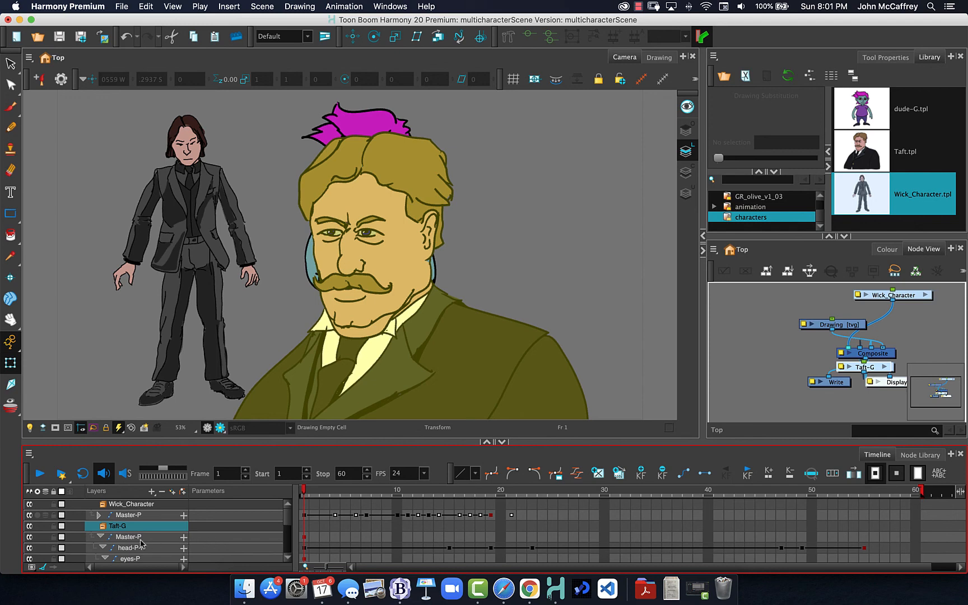
pyautogui.click(129, 537)
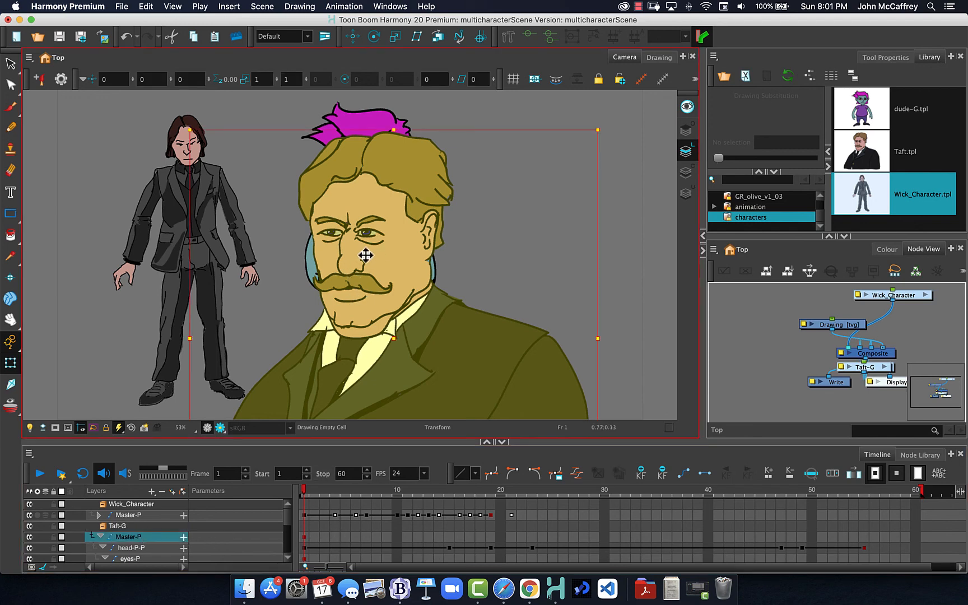
pyautogui.moveTo(365, 256); pyautogui.dragTo(541, 253)
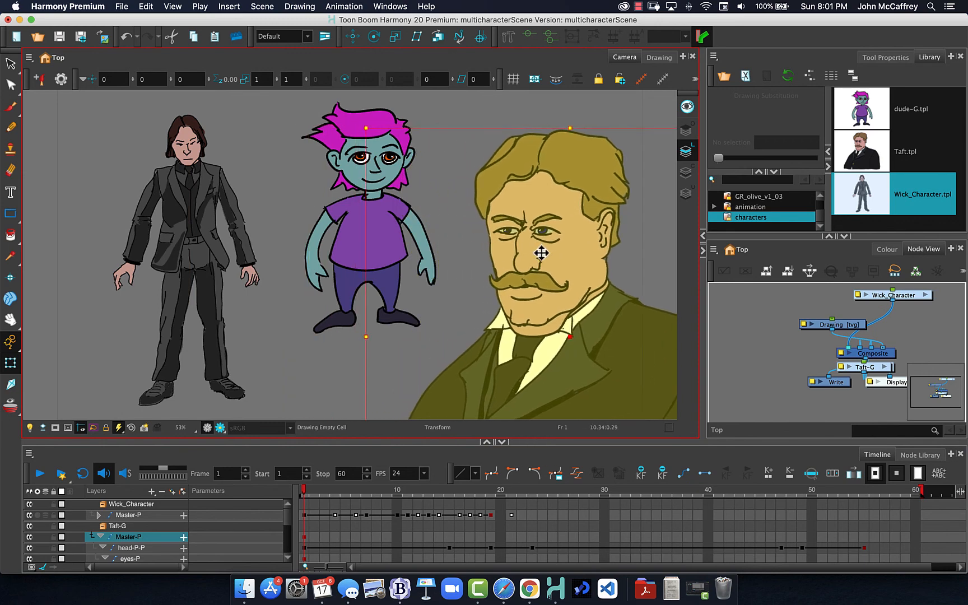
# - Scrub back and forth through the timeline to review the three imported characters' animation and look over their layers
pyautogui.moveTo(302, 489); pyautogui.dragTo(135, 474)
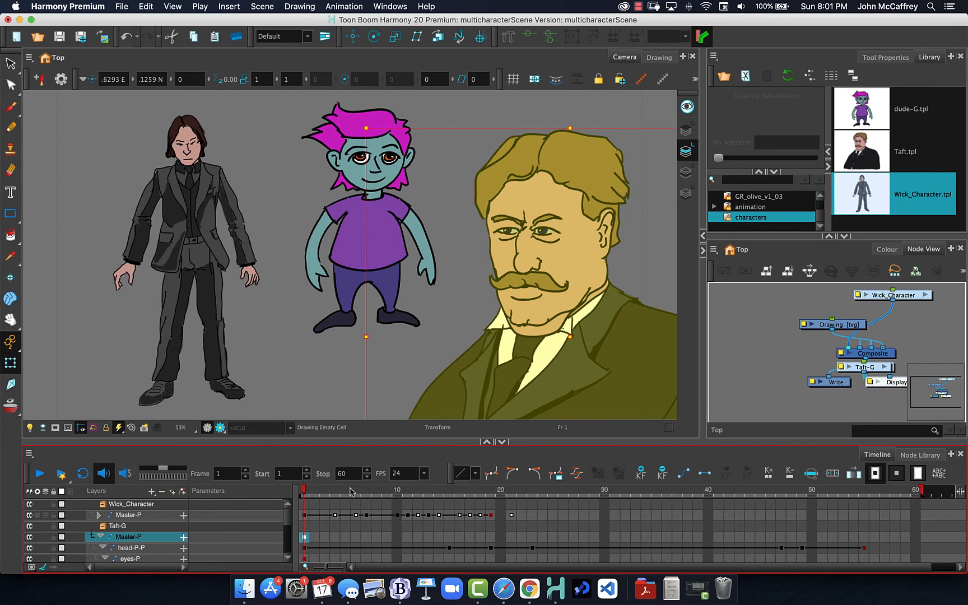
pyautogui.moveTo(304, 490); pyautogui.dragTo(510, 492)
pyautogui.moveTo(313, 495); pyautogui.dragTo(283, 495)
pyautogui.scroll(-5, 161, 508)
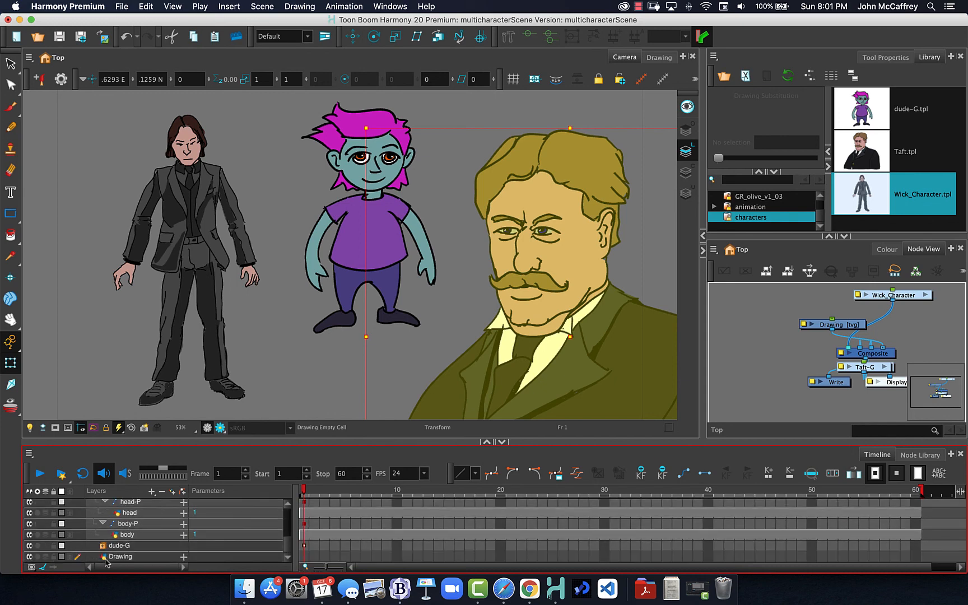
pyautogui.moveTo(305, 491); pyautogui.dragTo(428, 490)
pyautogui.moveTo(363, 468); pyautogui.dragTo(265, 466)
pyautogui.moveTo(265, 467); pyautogui.dragTo(197, 463)
pyautogui.moveTo(346, 468); pyautogui.dragTo(259, 465)
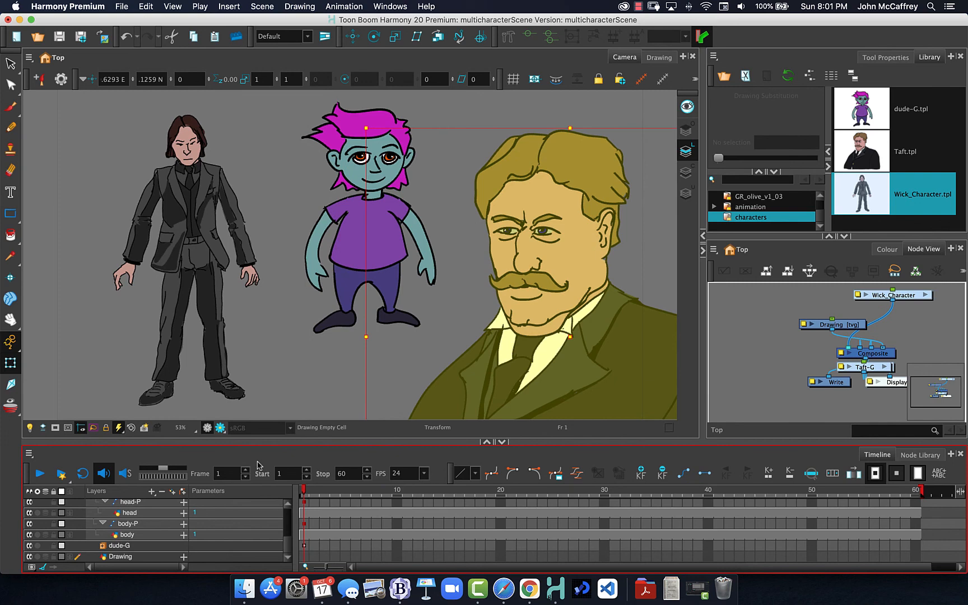